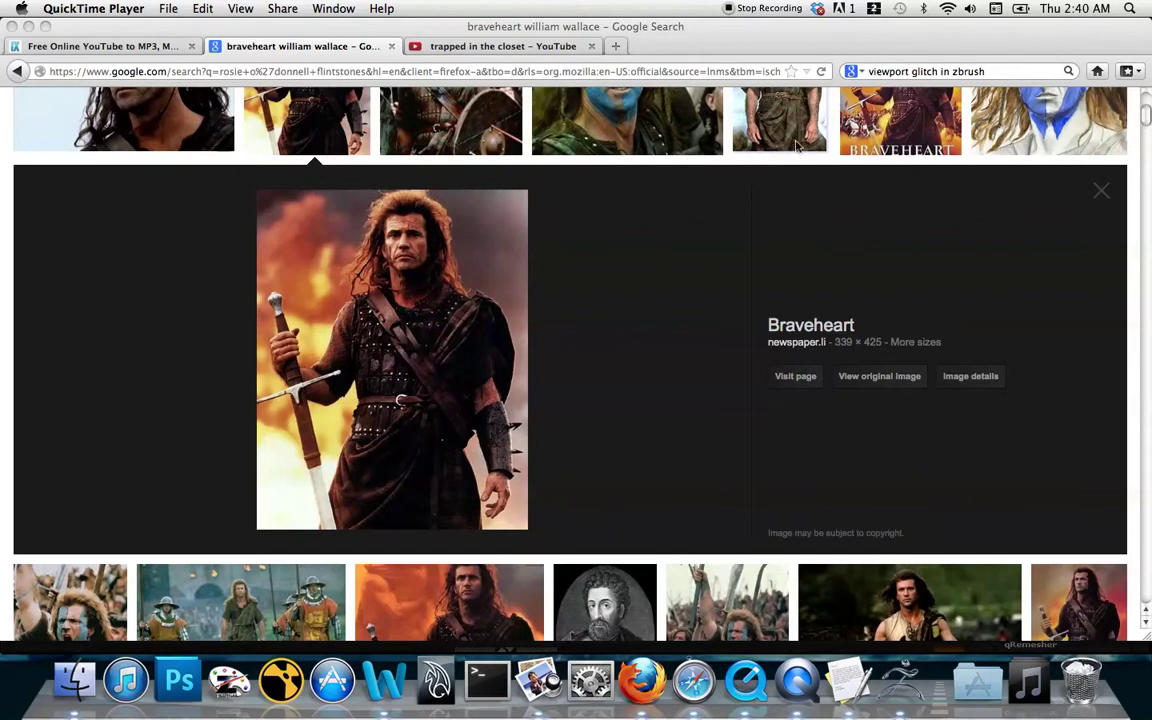
Bring the Braveheart William Wallace image results forward in Firefox and close the YouTube page.
left_click(820, 45)
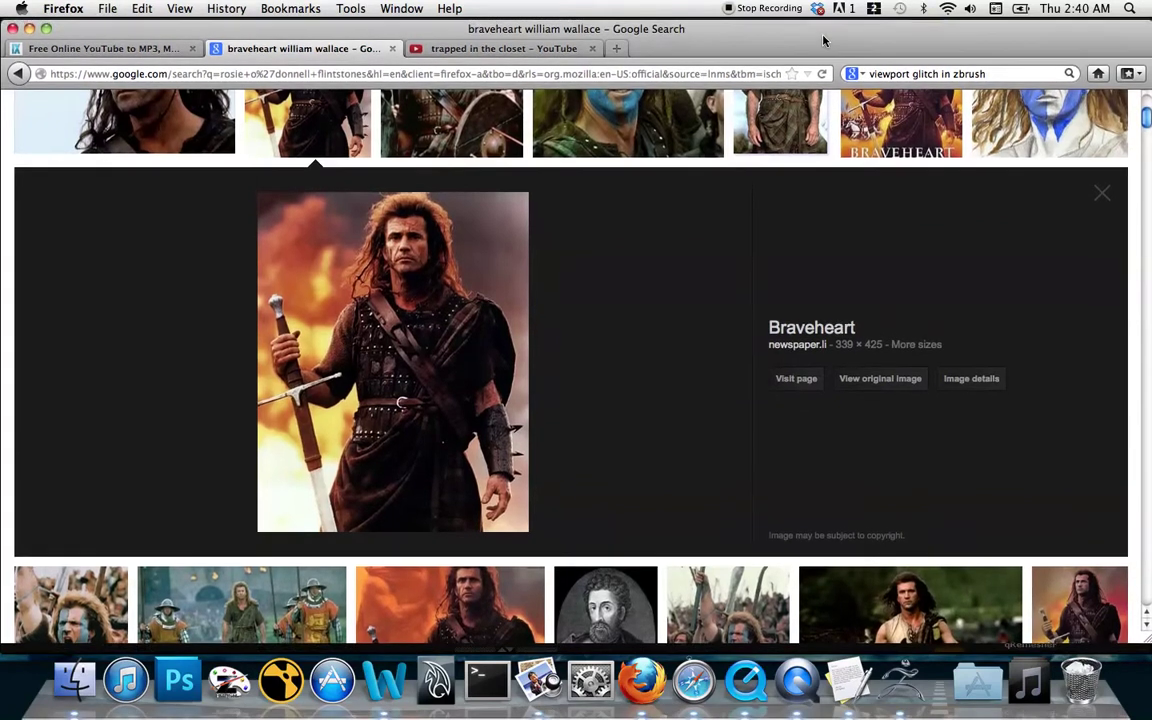
left_click_drag(807, 32, 813, 36)
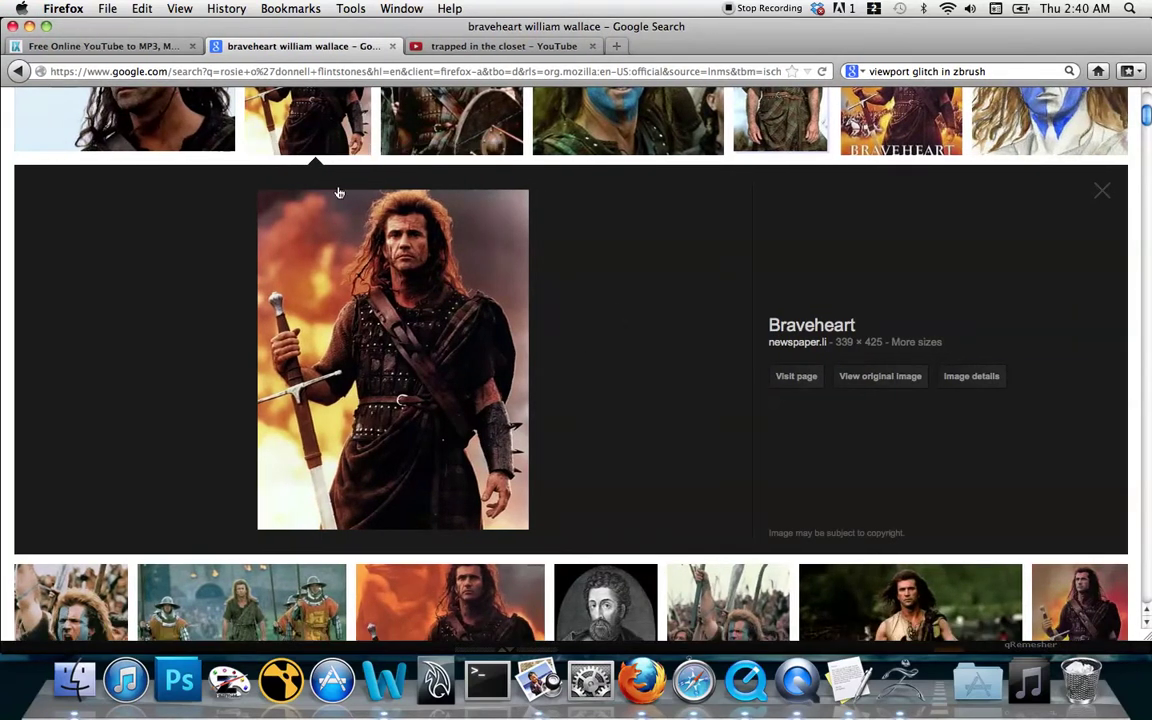
left_click_drag(1145, 119, 1147, 113)
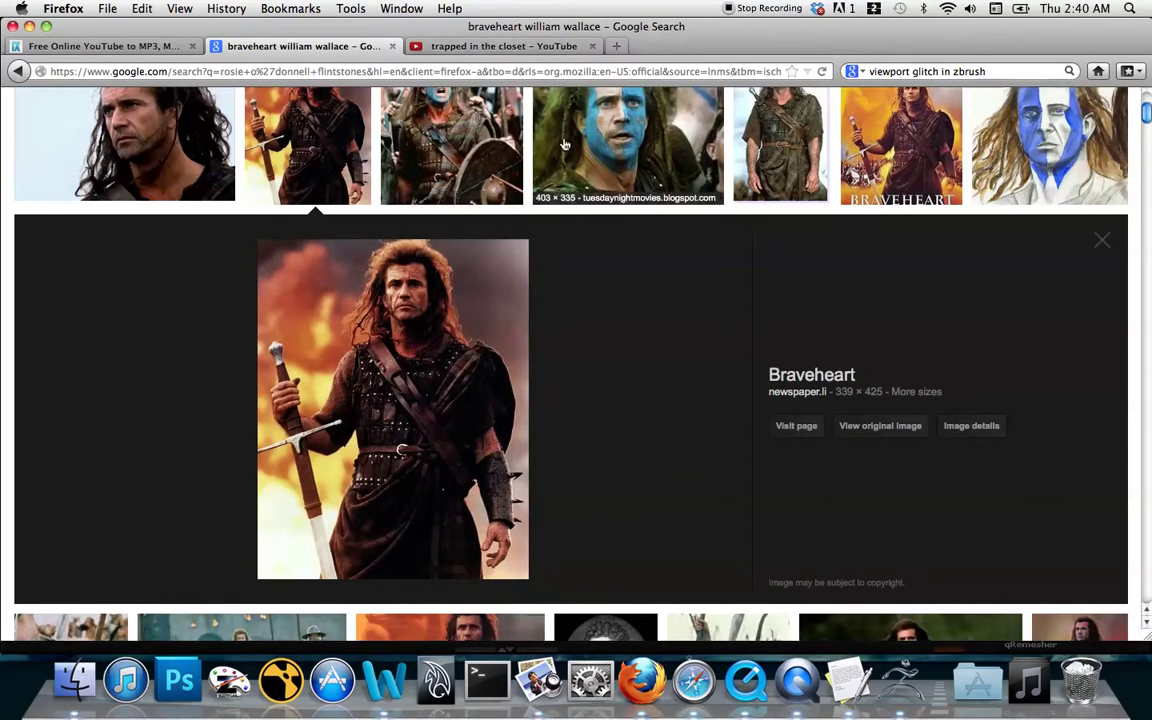
left_click(594, 47)
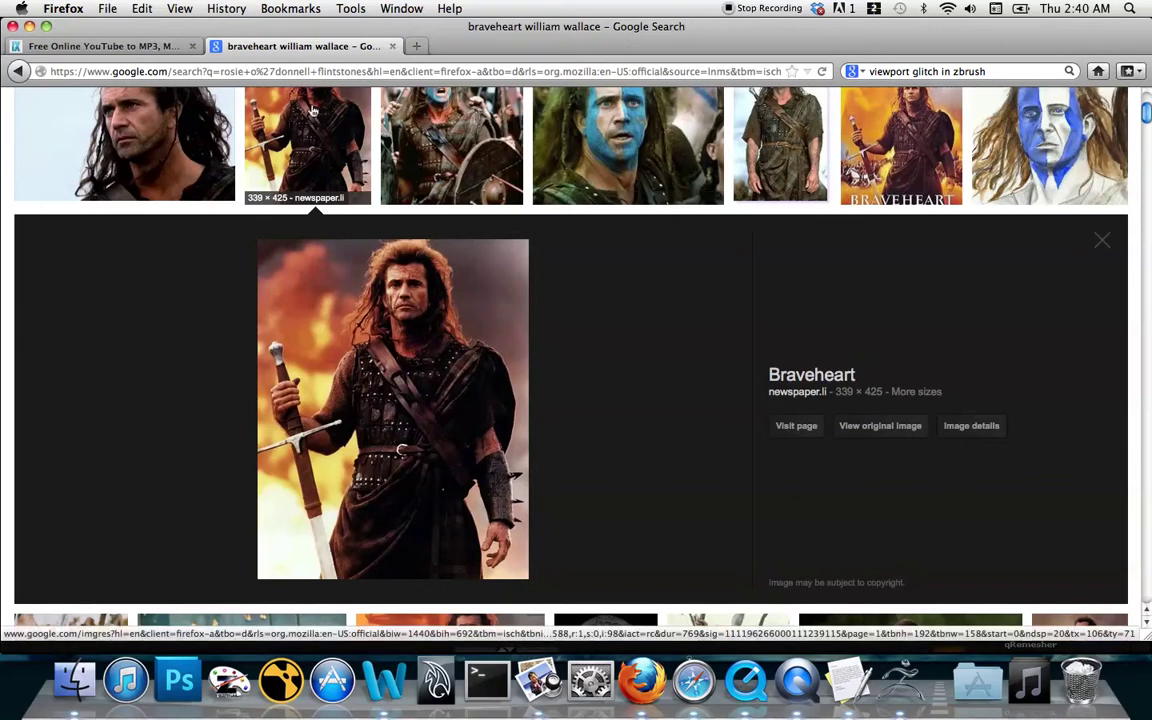
Compare the blank bust in ZBrush with the Braveheart reference photo in Firefox, checking the head and hair shape.
key("F3")
left_click(648, 394)
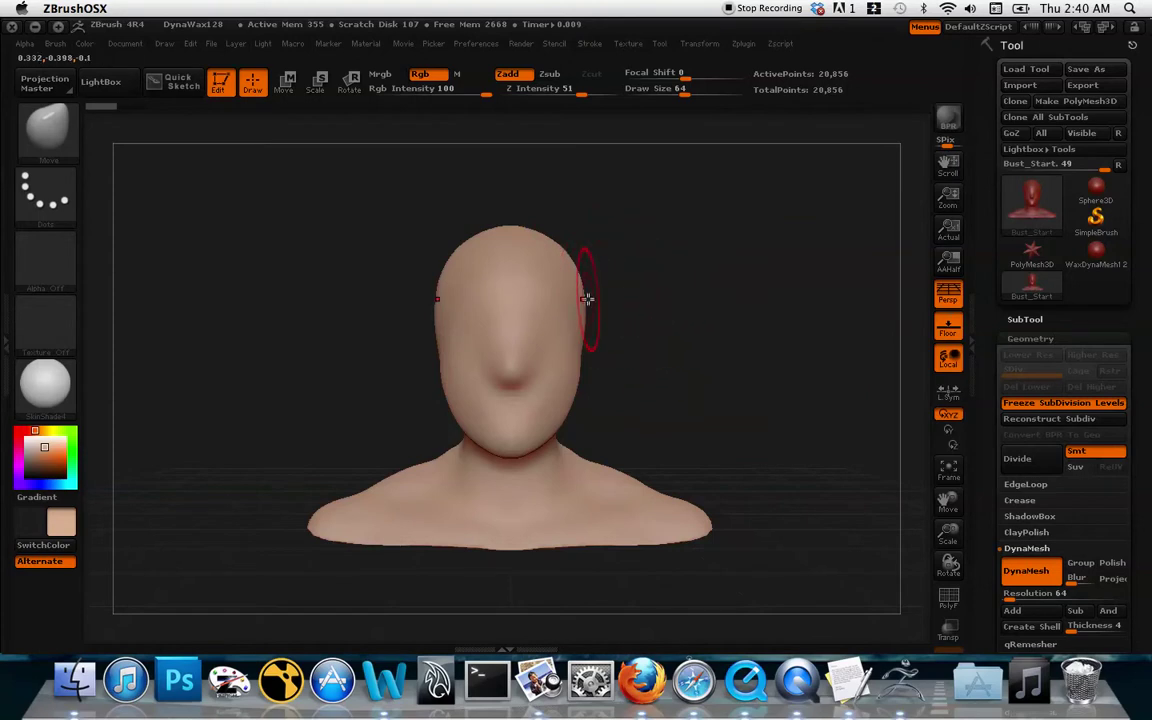
key("F3")
left_click(563, 175)
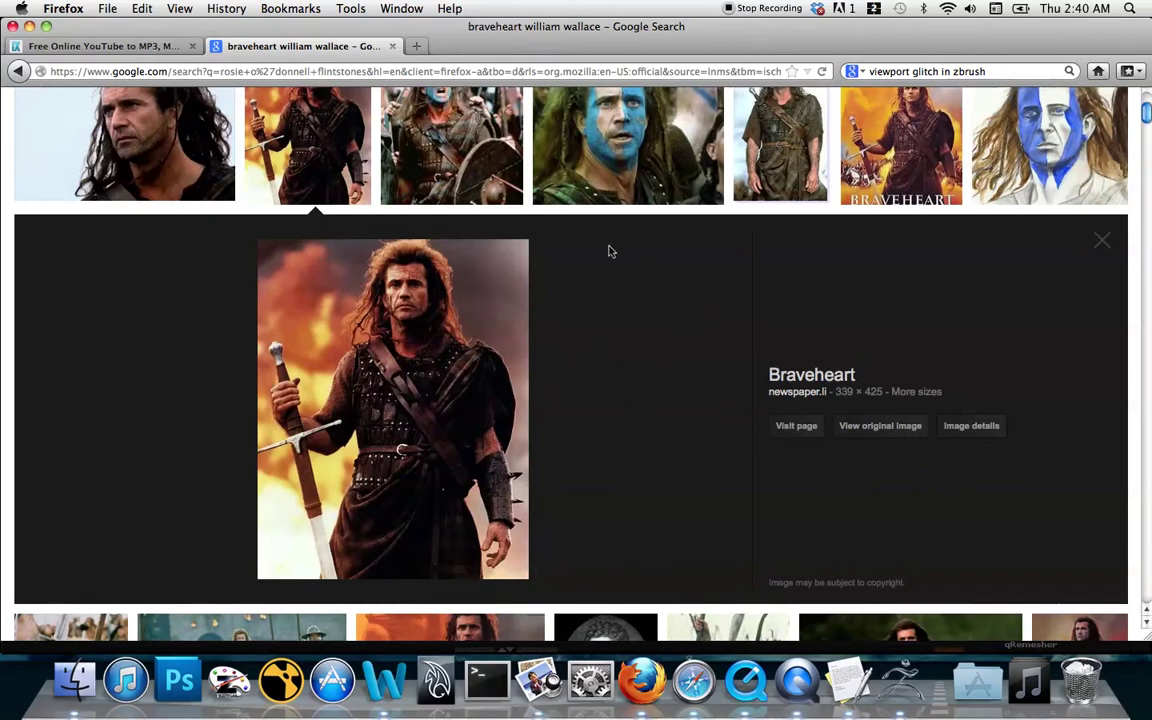
key("F3")
left_click(622, 396)
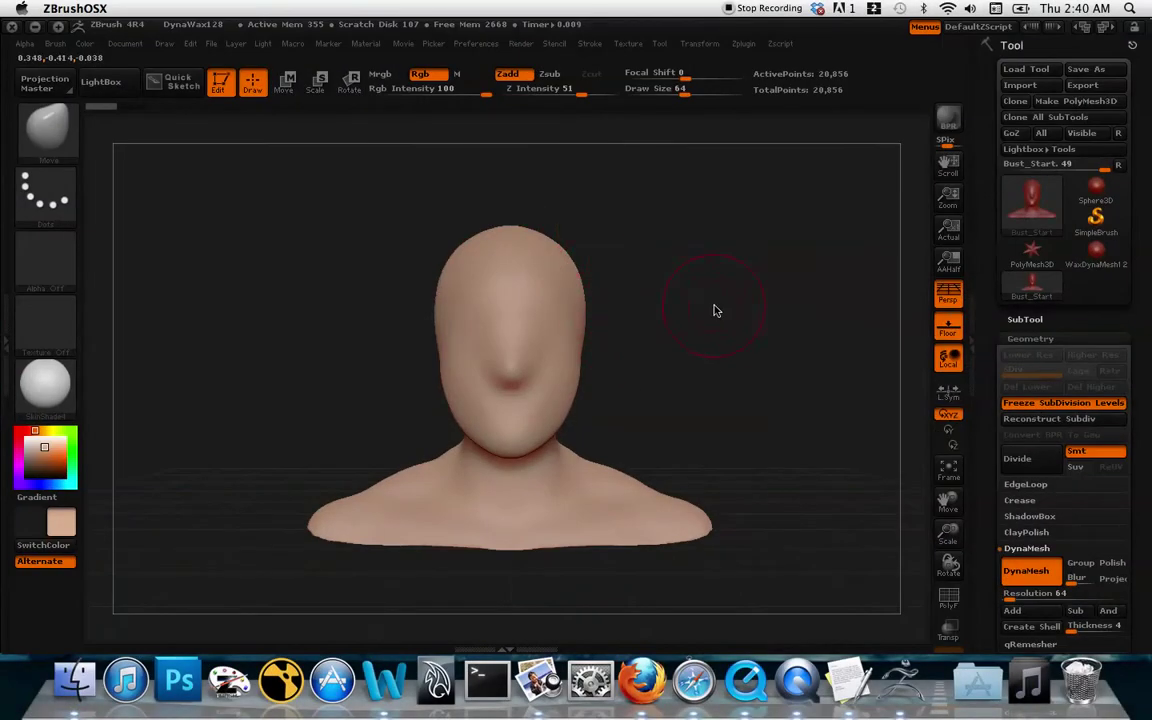
mouse_move(714, 308)
right_mouse_down("ctrl")
mouse_move(712, 356)
mouse_move(692, 360)
mouse_move(715, 306)
mouse_move(738, 333)
right_mouse_up("ctrl")
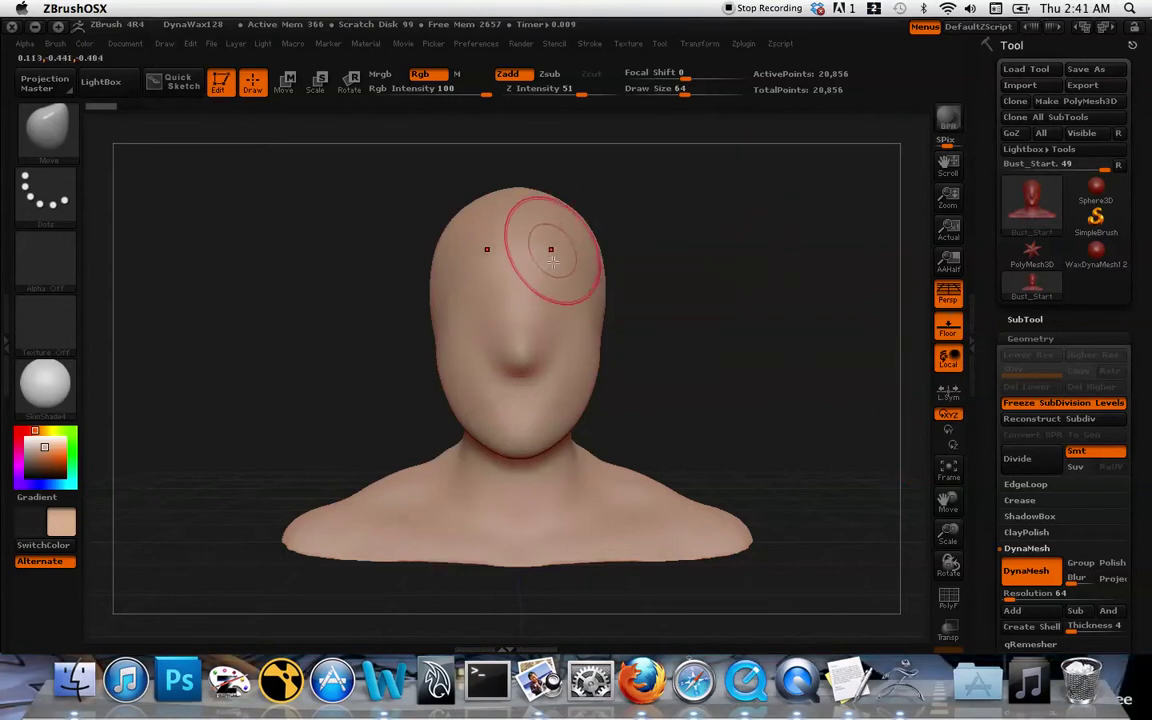
key("F3")
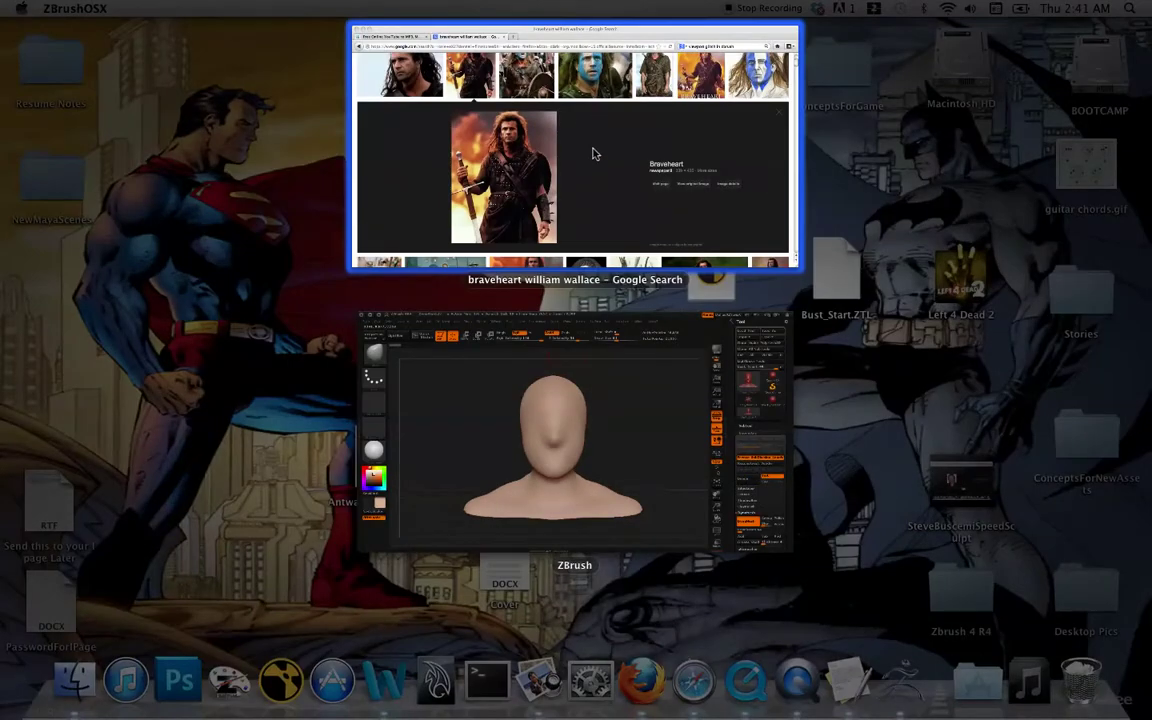
left_click(592, 153)
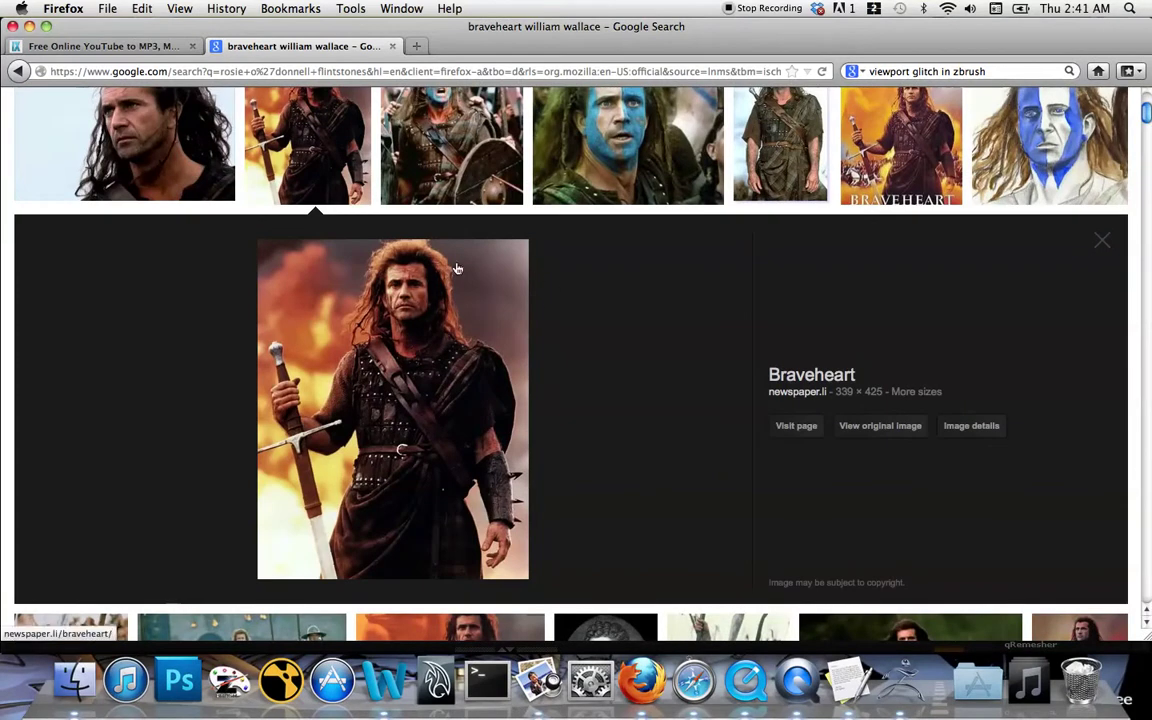
key("F3")
left_click(607, 381)
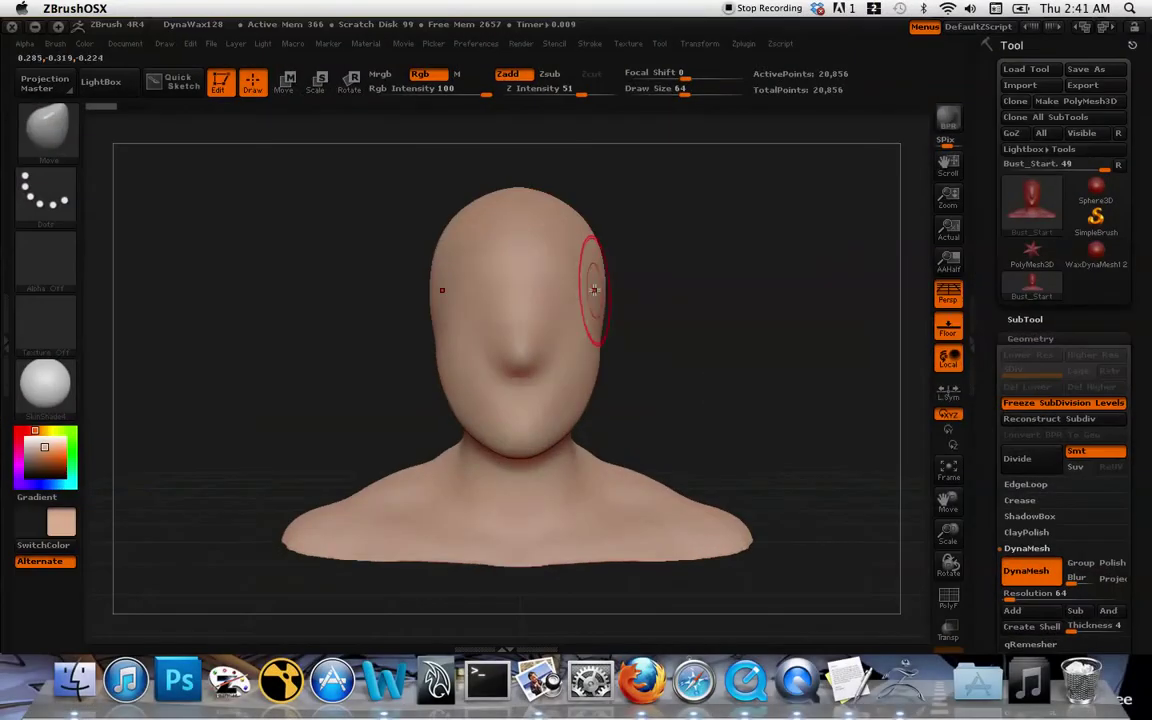
Set the draw size to 99 and reshape the sides of the head outward with the Move brush.
key("space")
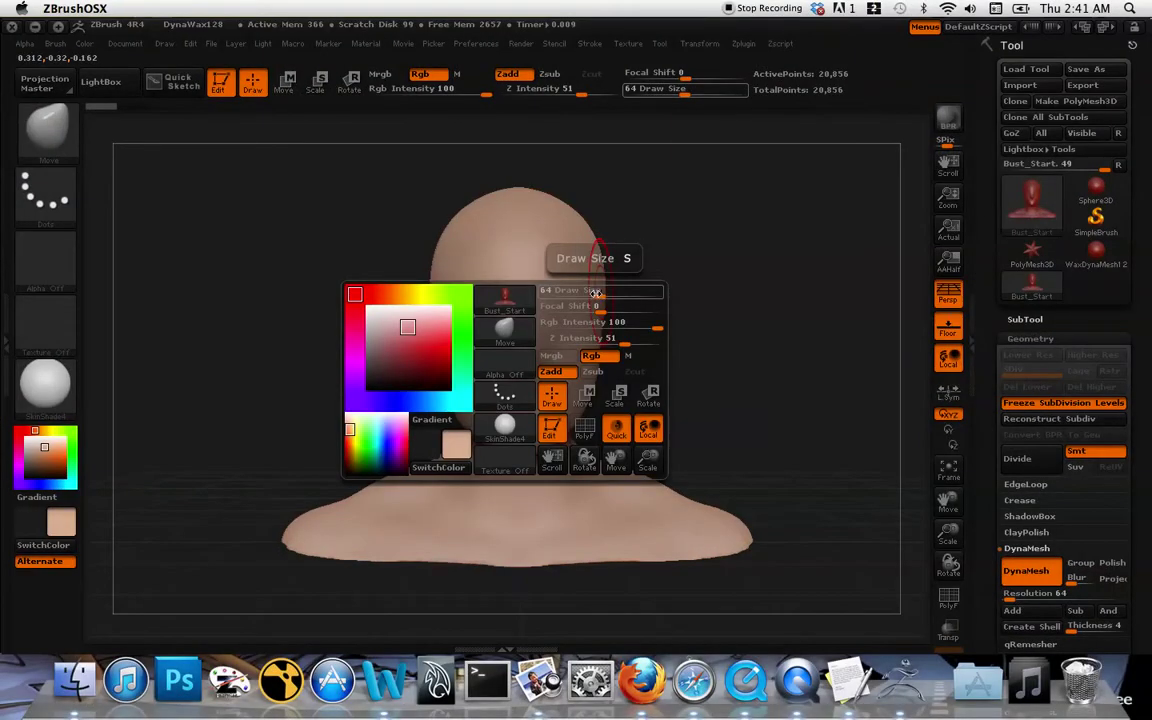
left_click_drag(596, 293, 609, 293)
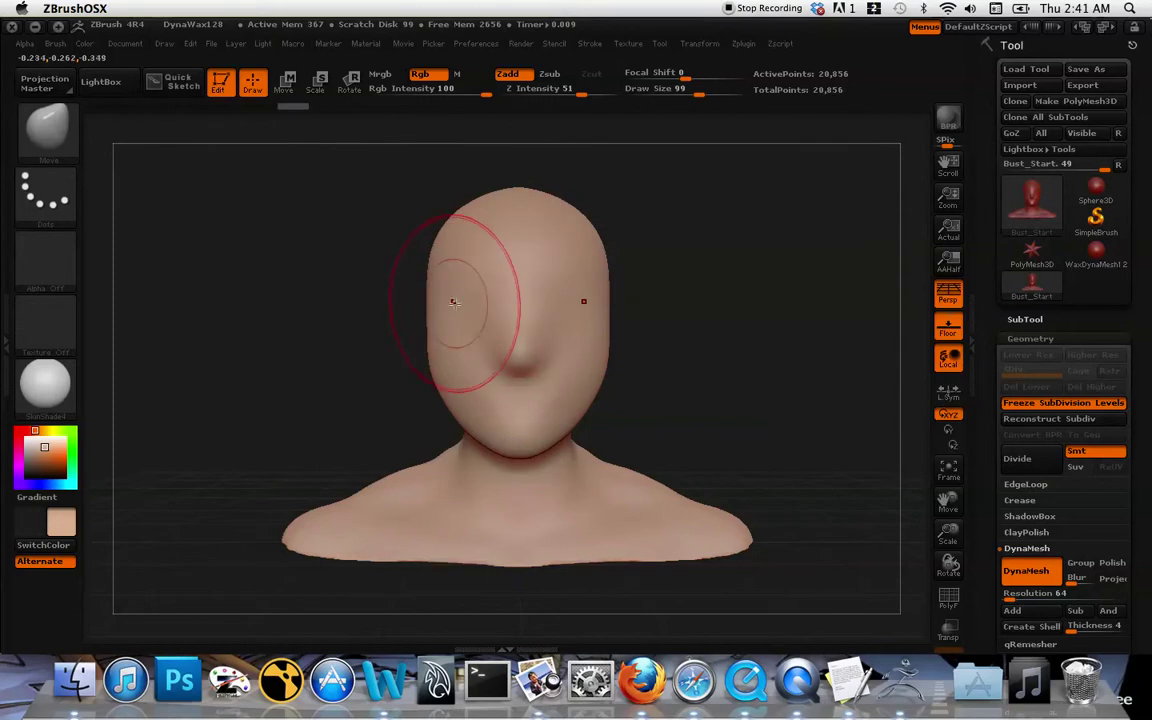
left_click_drag(437, 303, 428, 305)
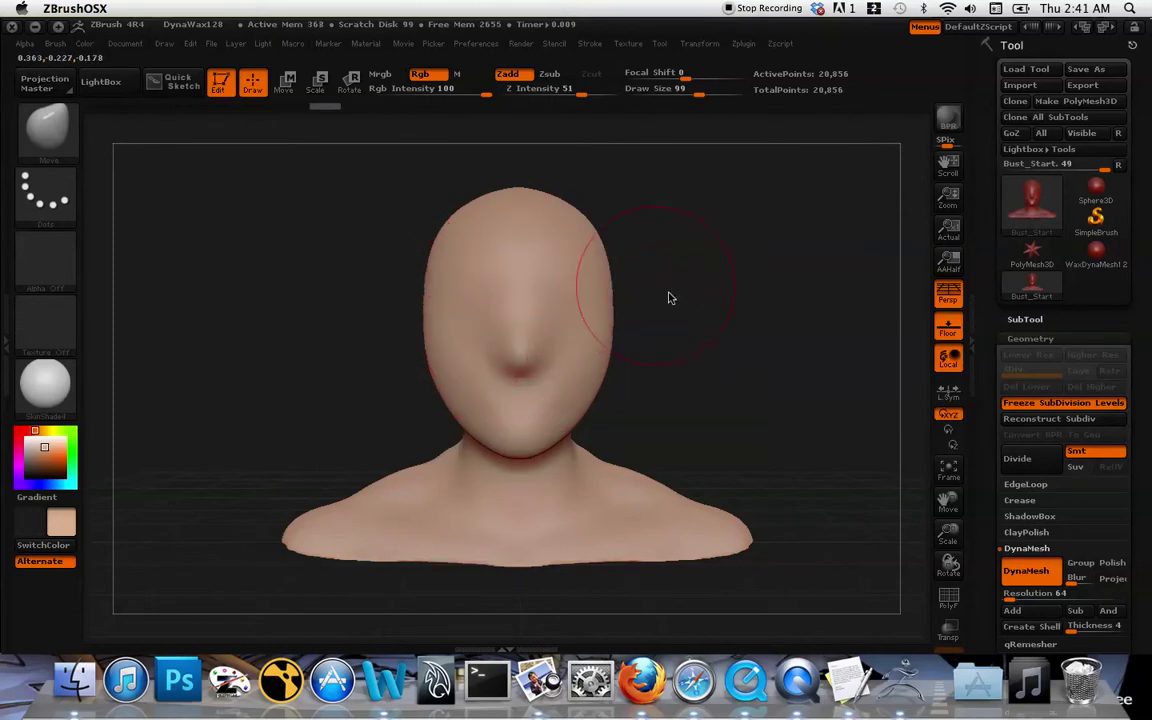
mouse_move(671, 298)
left_mouse_down()
mouse_move(617, 339)
mouse_move(609, 319)
left_mouse_up()
mouse_move(682, 318)
left_mouse_down()
mouse_move(713, 322)
mouse_move(654, 304)
mouse_move(728, 306)
mouse_move(698, 279)
left_mouse_up()
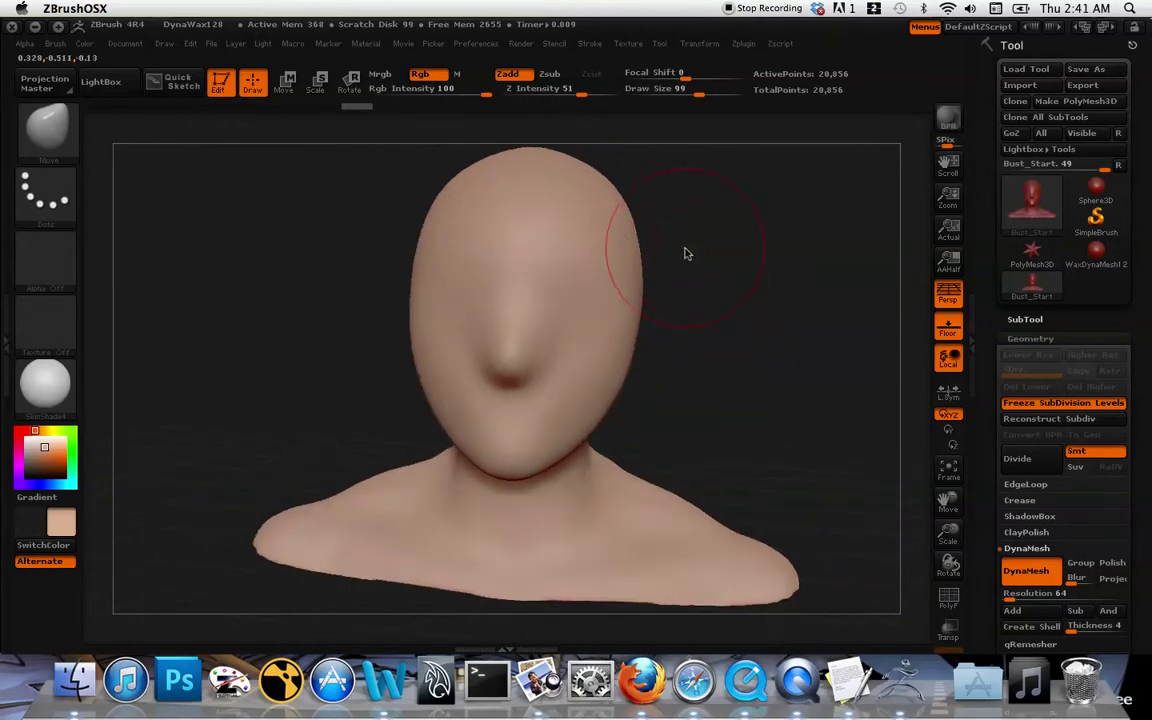
left_click_drag(731, 280, 708, 260, "shift")
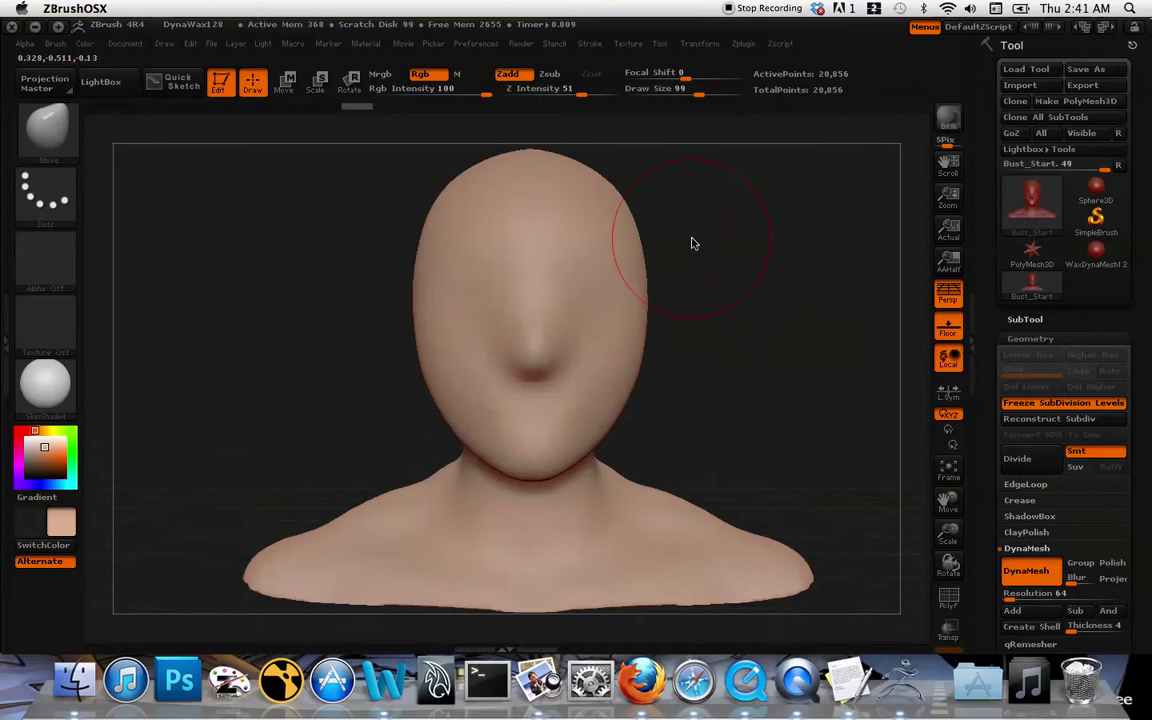
right_click_drag(688, 243, 628, 242, "ctrl")
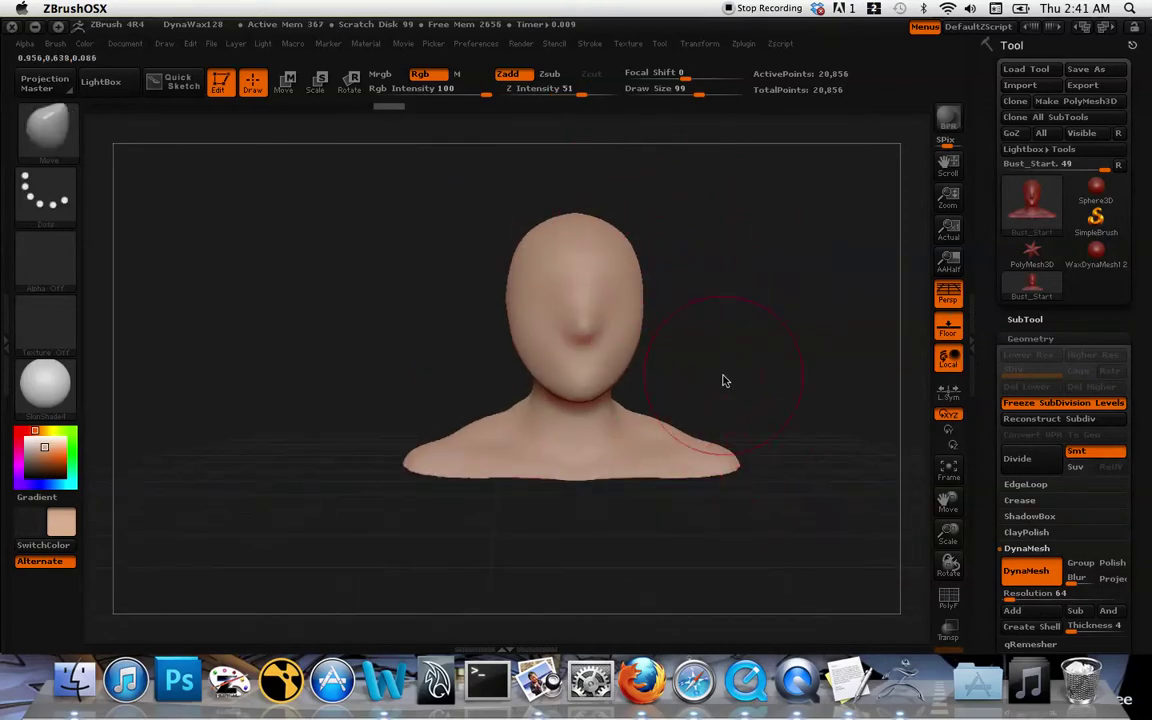
Check the Braveheart reference photo in Firefox again and return to the bust in ZBrush.
key("F3")
left_click(525, 202)
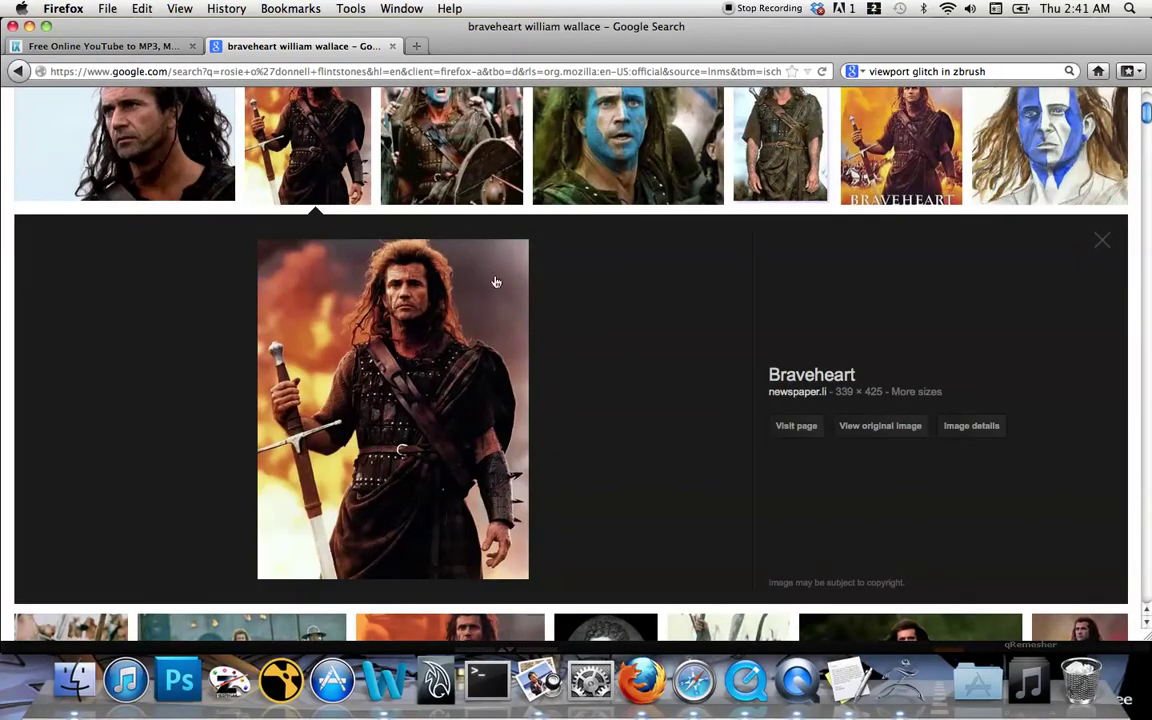
key("F3")
left_click(700, 366)
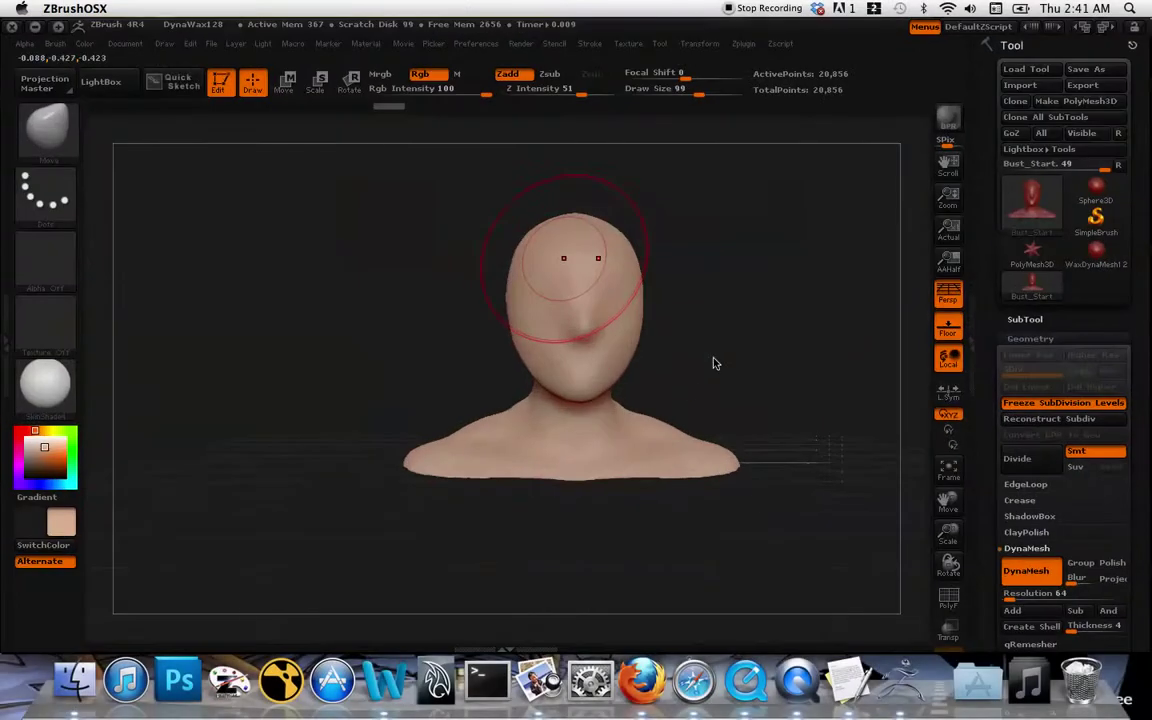
Build up thick rounded hair volume on both sides of the head with the Clay brush.
mouse_move(668, 376)
right_mouse_down("ctrl")
mouse_move(690, 390)
mouse_move(689, 365)
mouse_move(650, 307)
mouse_move(674, 329)
mouse_move(715, 314)
mouse_move(700, 305)
right_mouse_up("ctrl")
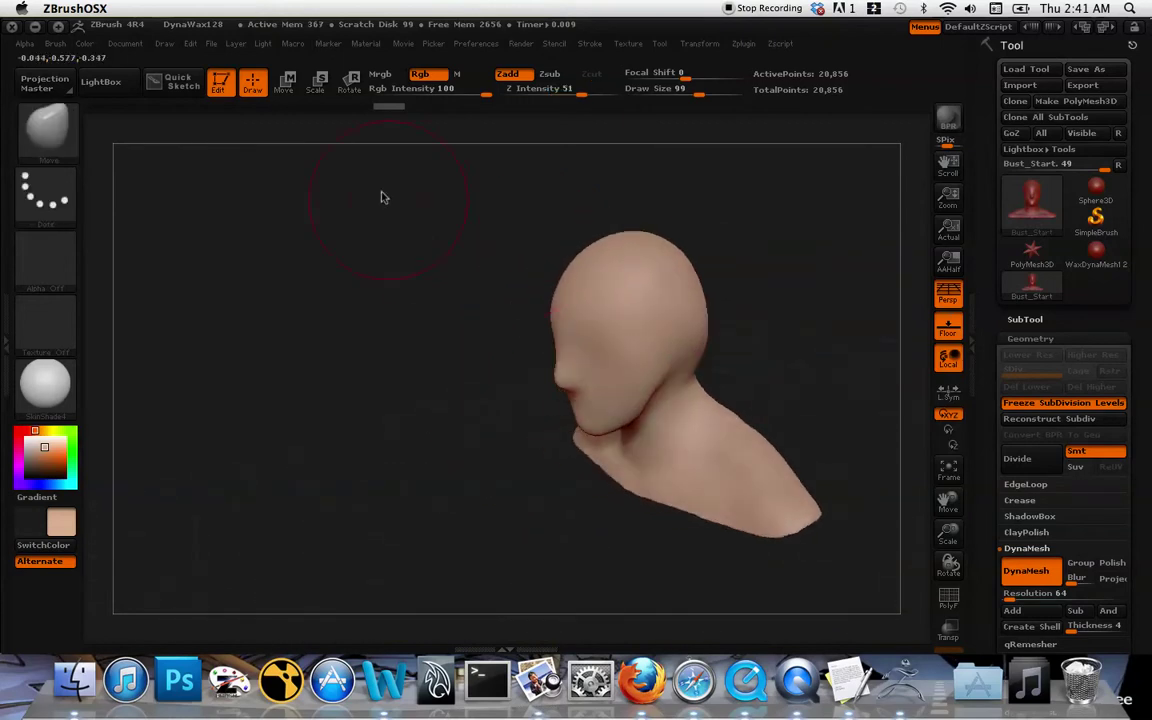
left_click(76, 134)
left_click(198, 148)
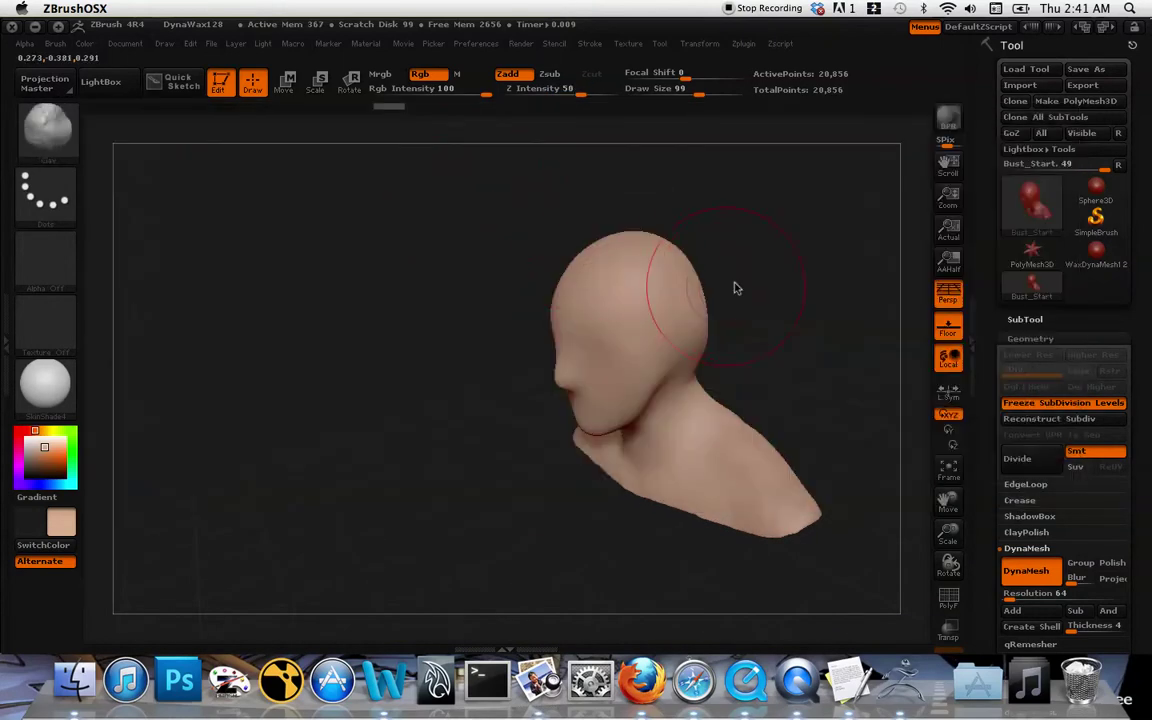
left_click_drag(768, 272, 754, 256)
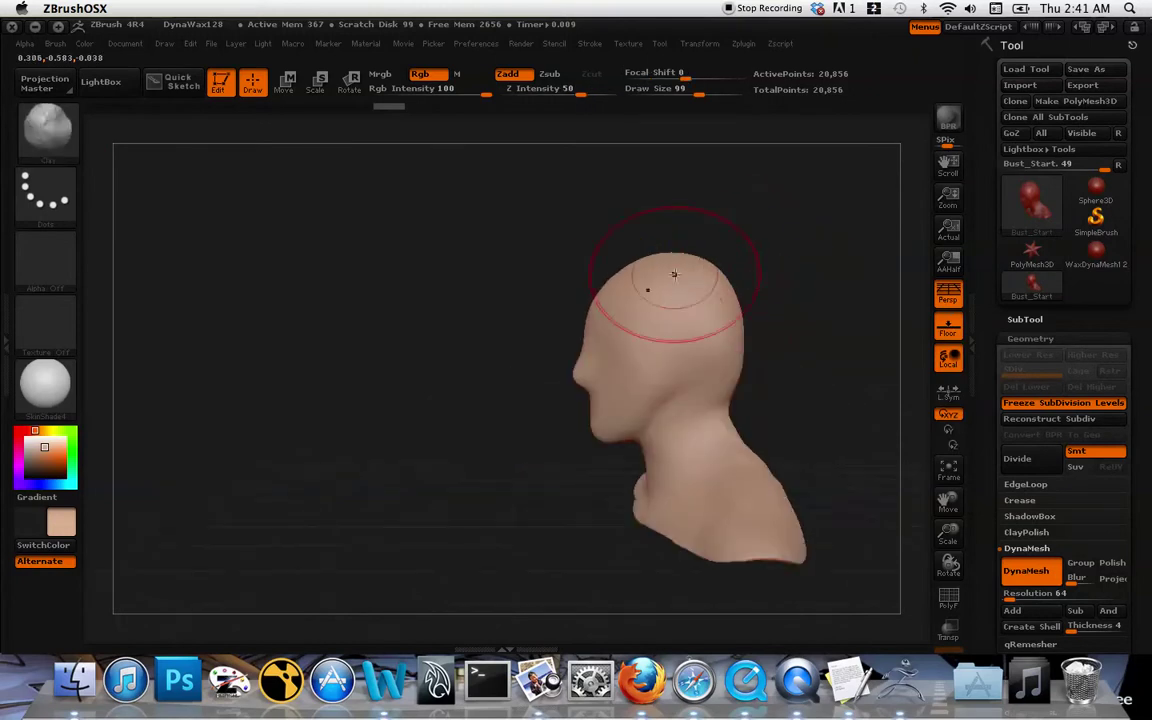
mouse_move(628, 316)
left_mouse_down()
mouse_move(678, 332)
mouse_move(666, 298)
left_mouse_up()
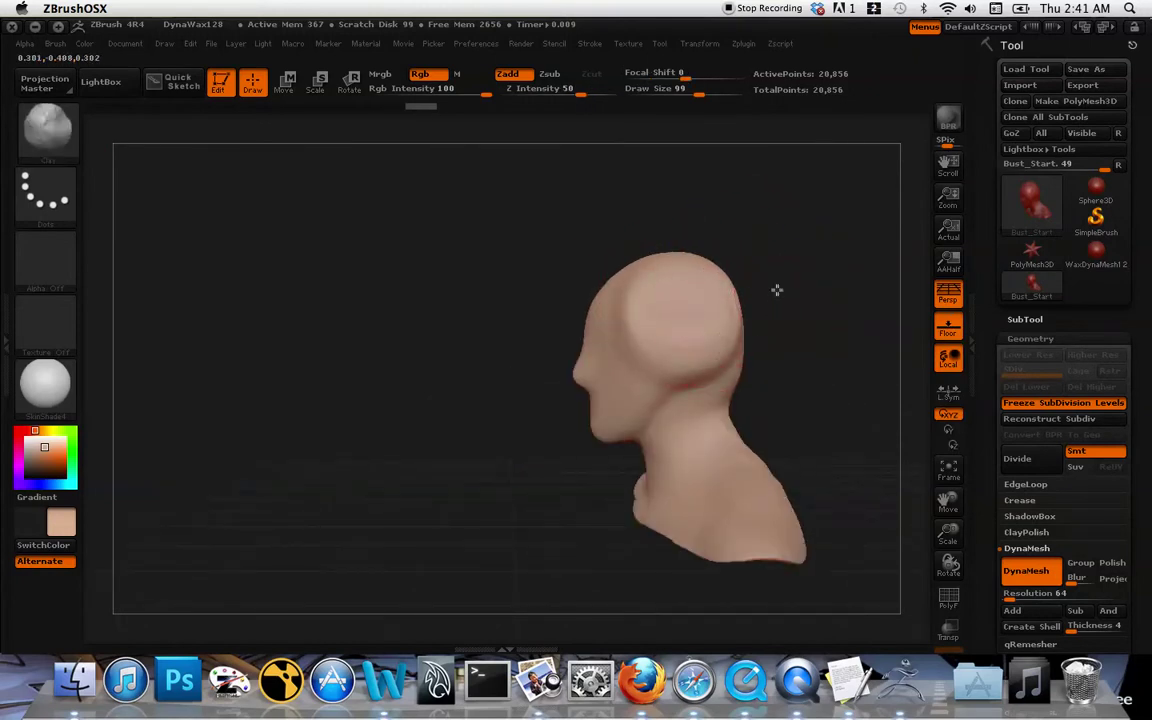
left_click_drag(777, 290, 831, 320)
left_click(684, 294)
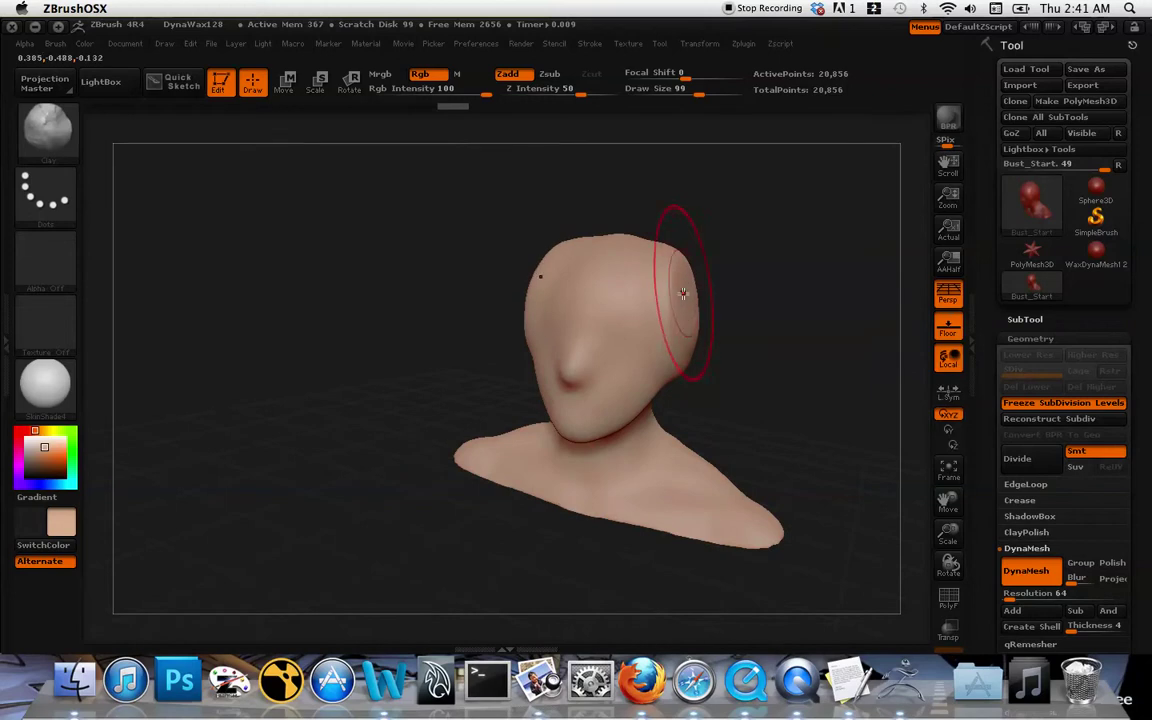
key("super+shift+z")
mouse_move(760, 326)
left_mouse_down()
mouse_move(689, 291)
mouse_move(692, 270)
left_mouse_up()
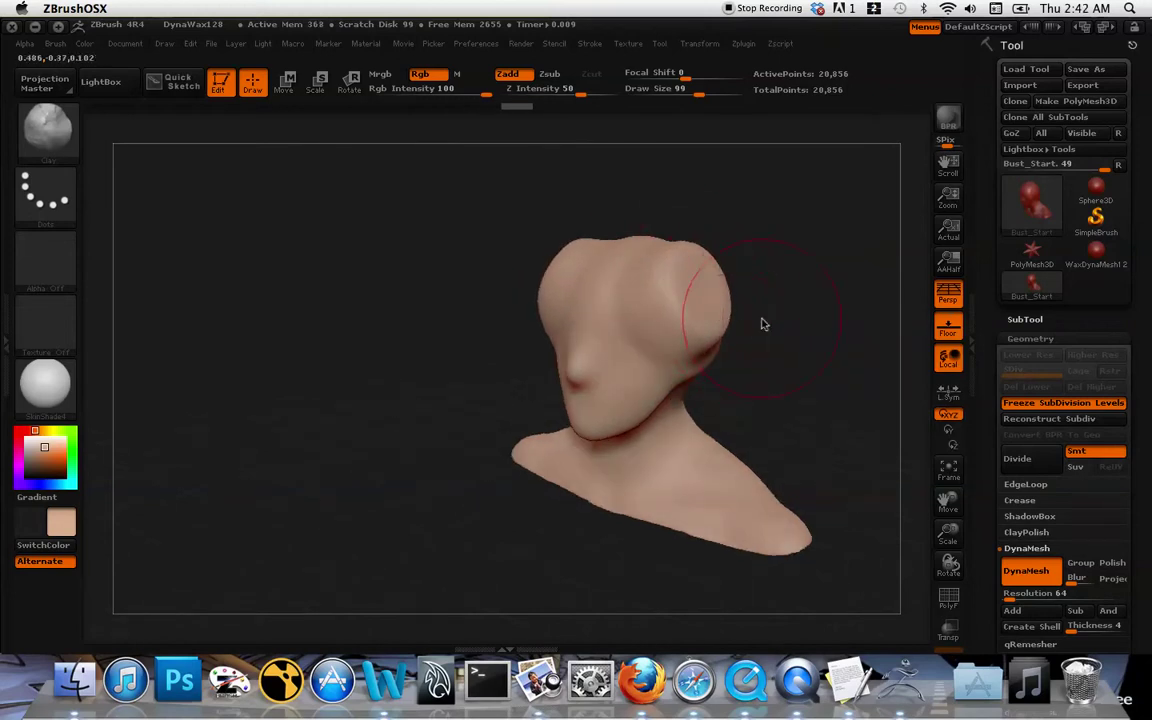
Extend the clay hair volume around the rear sides and over the crown of the head.
left_click_drag(812, 343, 742, 357)
mouse_move(753, 303)
left_mouse_down()
mouse_move(760, 325)
mouse_move(768, 298)
left_mouse_up()
mouse_move(850, 350)
left_mouse_down()
mouse_move(807, 362)
mouse_move(762, 345)
left_mouse_up()
left_click_drag(782, 308, 802, 286)
left_click_drag(800, 221, 838, 276)
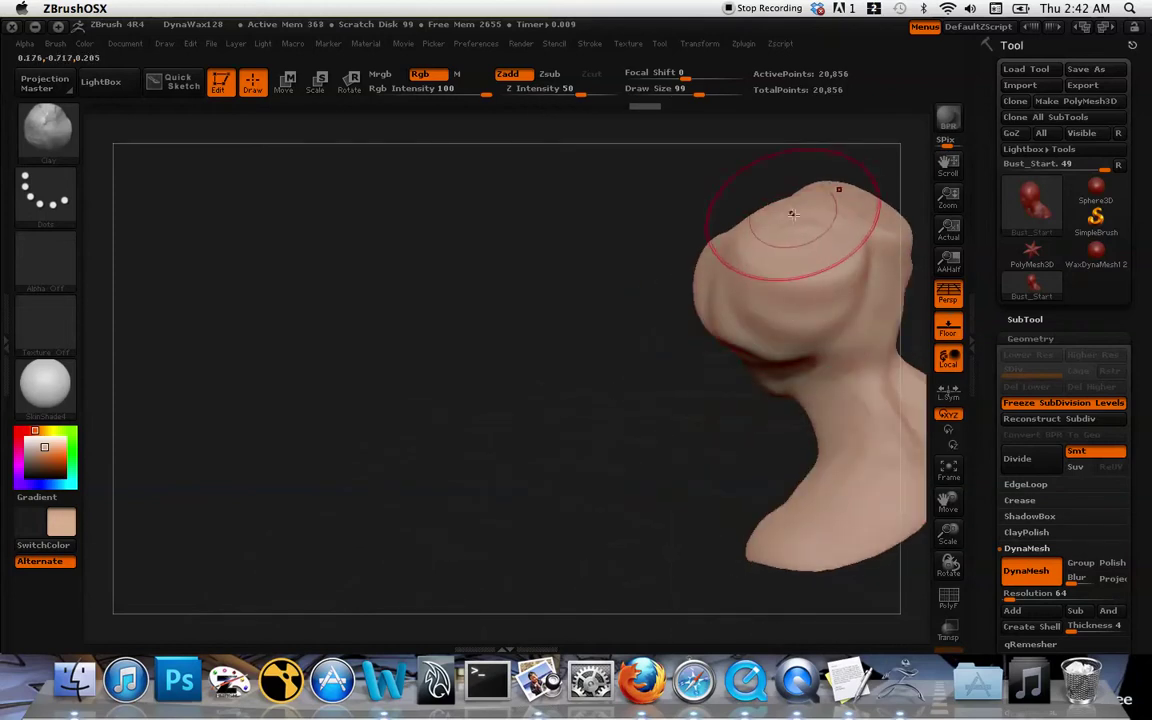
left_click_drag(661, 285, 748, 284)
left_click_drag(771, 231, 751, 189)
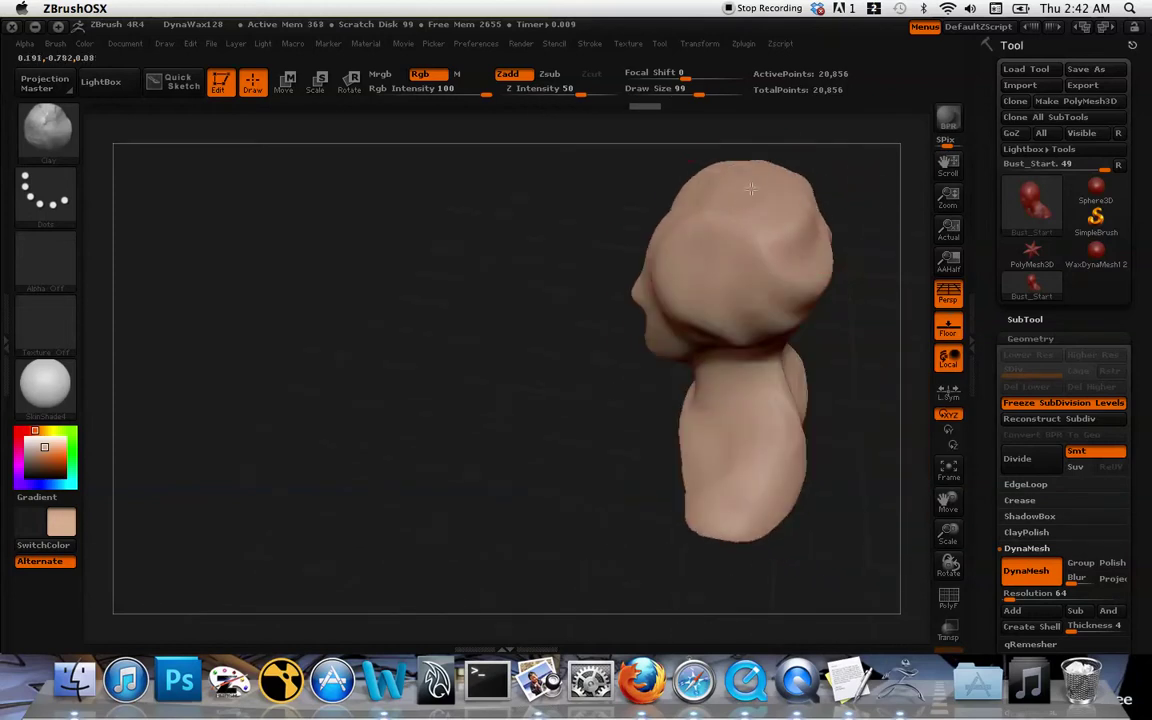
Fill out the back of the head above the neck with clay and smooth the hair mass.
mouse_move(850, 318)
left_mouse_down()
mouse_move(882, 308)
mouse_move(828, 277)
mouse_move(733, 373)
mouse_move(705, 438)
left_mouse_up()
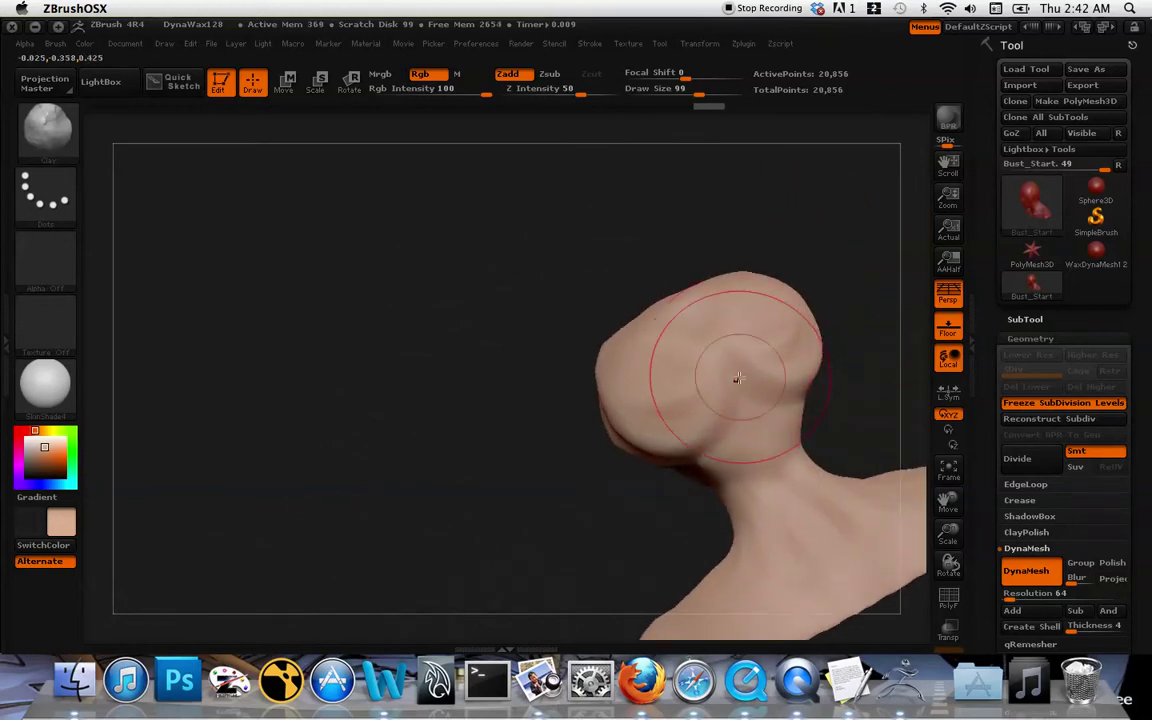
mouse_move(735, 381)
left_mouse_down()
mouse_move(729, 364)
mouse_move(708, 385)
mouse_move(740, 439)
mouse_move(757, 420)
mouse_move(742, 450)
mouse_move(730, 440)
left_mouse_up()
mouse_move(718, 381)
left_mouse_down()
mouse_move(713, 353)
mouse_move(690, 388)
mouse_move(692, 438)
mouse_move(676, 442)
left_mouse_up()
mouse_move(673, 438)
left_mouse_down()
mouse_move(681, 463)
mouse_move(710, 404)
left_mouse_up()
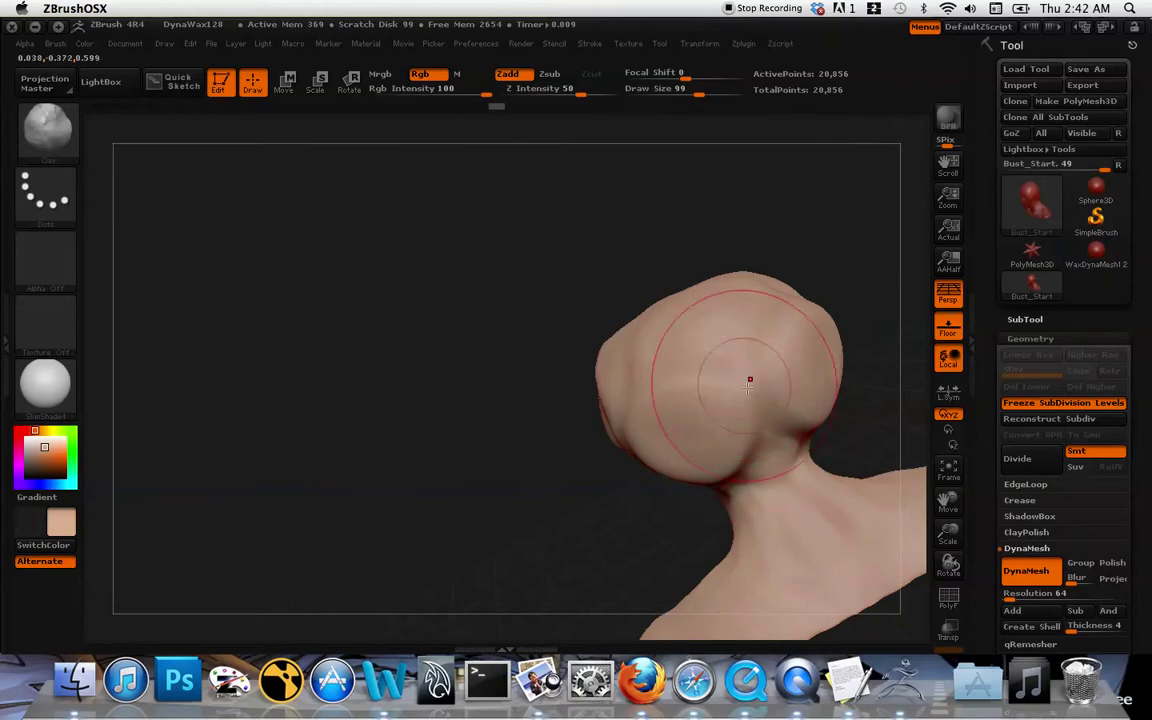
mouse_move(745, 358)
left_mouse_down()
mouse_move(748, 390)
mouse_move(743, 354)
left_mouse_up()
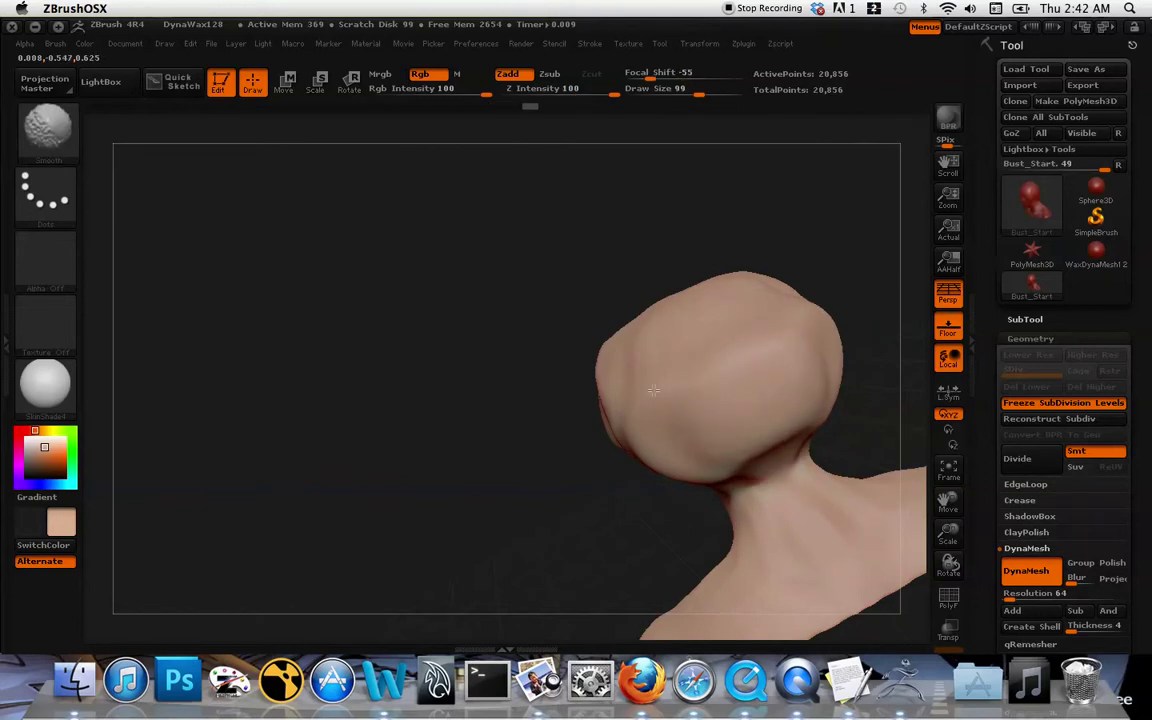
left_click_drag(594, 304, 632, 322)
mouse_move(574, 338)
left_mouse_down("shift")
mouse_move(578, 379)
mouse_move(668, 322)
left_mouse_up("shift")
Pull the hair mass at the side and rear of the head down toward the neck with the Move brush.
left_click(62, 152)
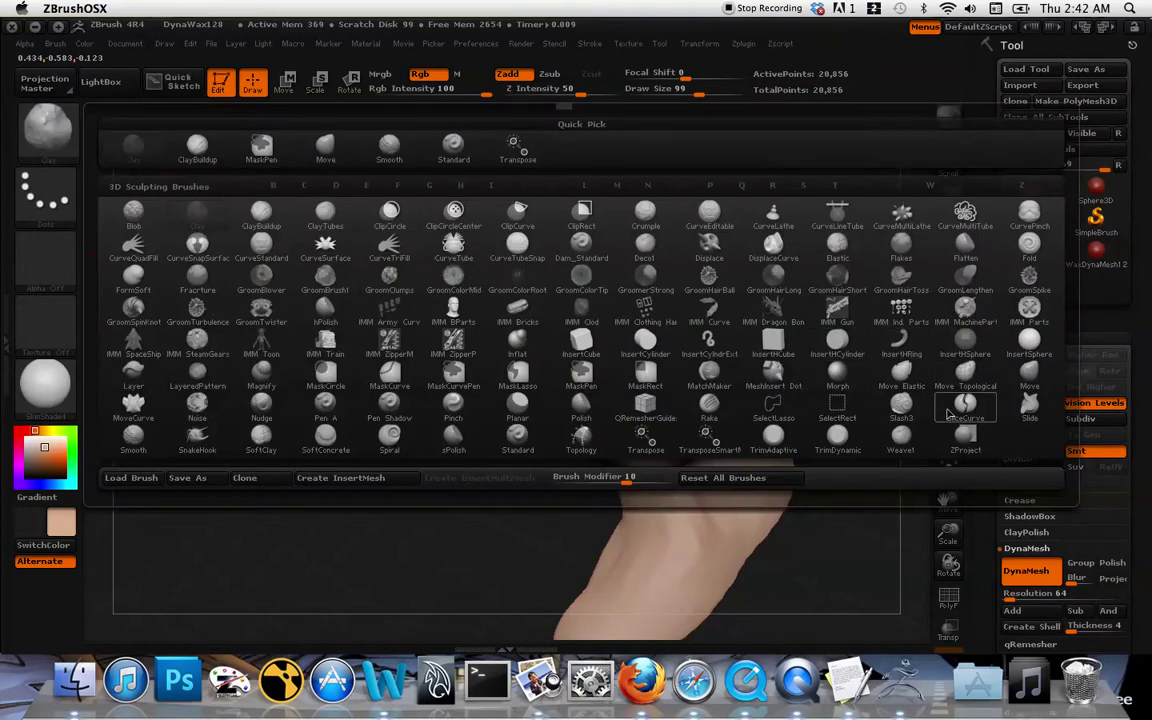
left_click(1027, 376)
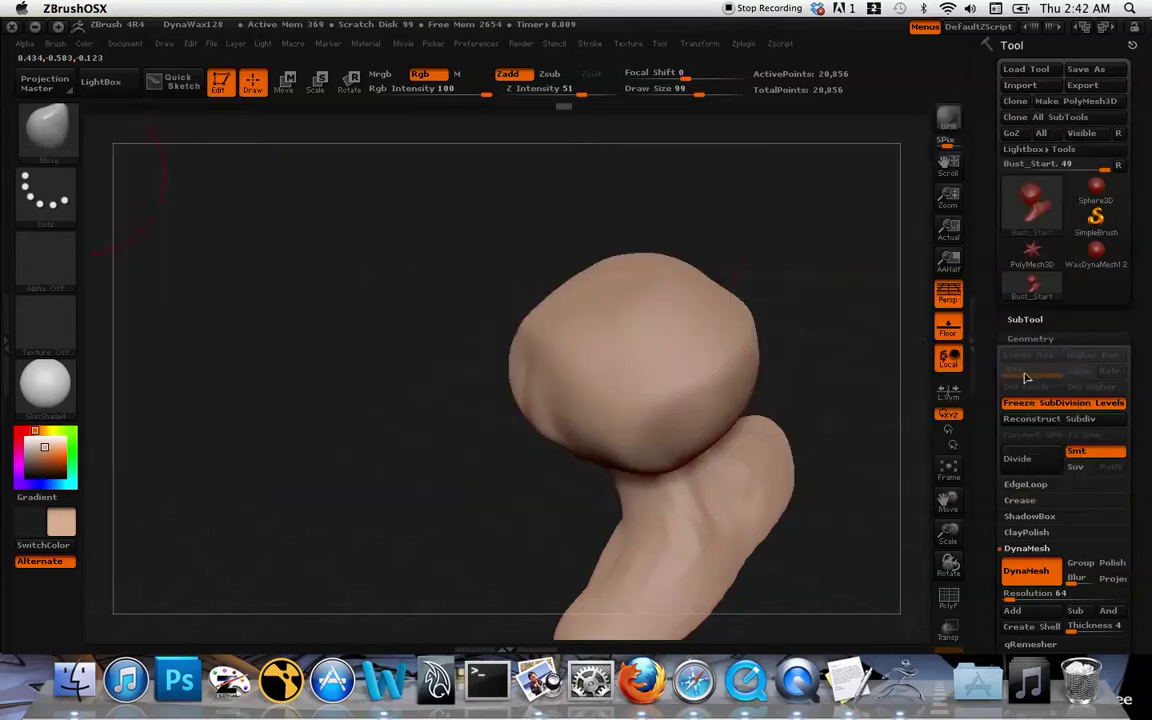
mouse_move(792, 318)
left_mouse_down()
mouse_move(797, 272)
mouse_move(780, 285)
left_mouse_up()
left_click_drag(687, 403, 681, 438)
mouse_move(874, 396)
left_mouse_down()
mouse_move(860, 358)
mouse_move(779, 411)
mouse_move(784, 353)
left_mouse_up()
left_click_drag(736, 426, 733, 334, "alt")
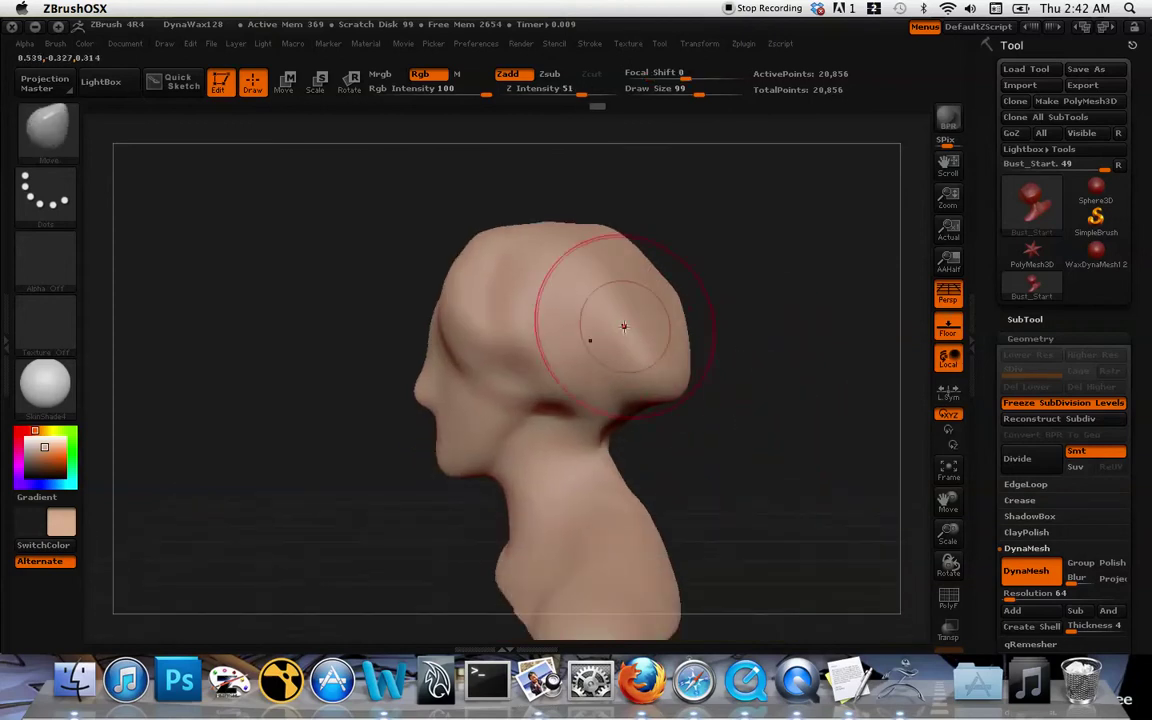
mouse_move(622, 326)
left_mouse_down()
mouse_move(625, 368)
mouse_move(561, 366)
left_mouse_up()
left_click_drag(506, 304, 530, 375)
mouse_move(514, 330)
left_mouse_down()
mouse_move(530, 395)
mouse_move(560, 425)
left_mouse_up()
left_click_drag(575, 370, 590, 425)
Pull the hair at the back of the head down over the neck to the shoulders.
left_click_drag(771, 391, 700, 353)
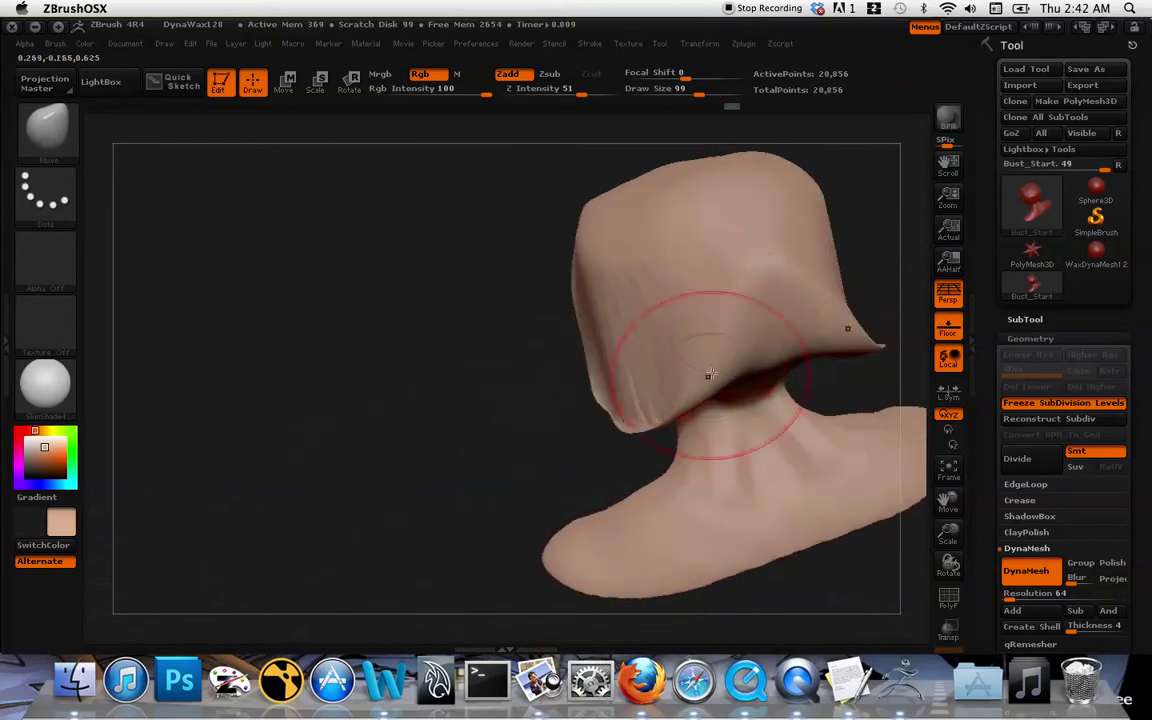
mouse_move(677, 280)
left_mouse_down()
mouse_move(685, 310)
mouse_move(747, 335)
mouse_move(775, 380)
left_mouse_up()
mouse_move(688, 335)
left_mouse_down()
mouse_move(672, 385)
mouse_move(656, 387)
mouse_move(669, 441)
left_mouse_up()
left_click_drag(645, 375, 653, 453)
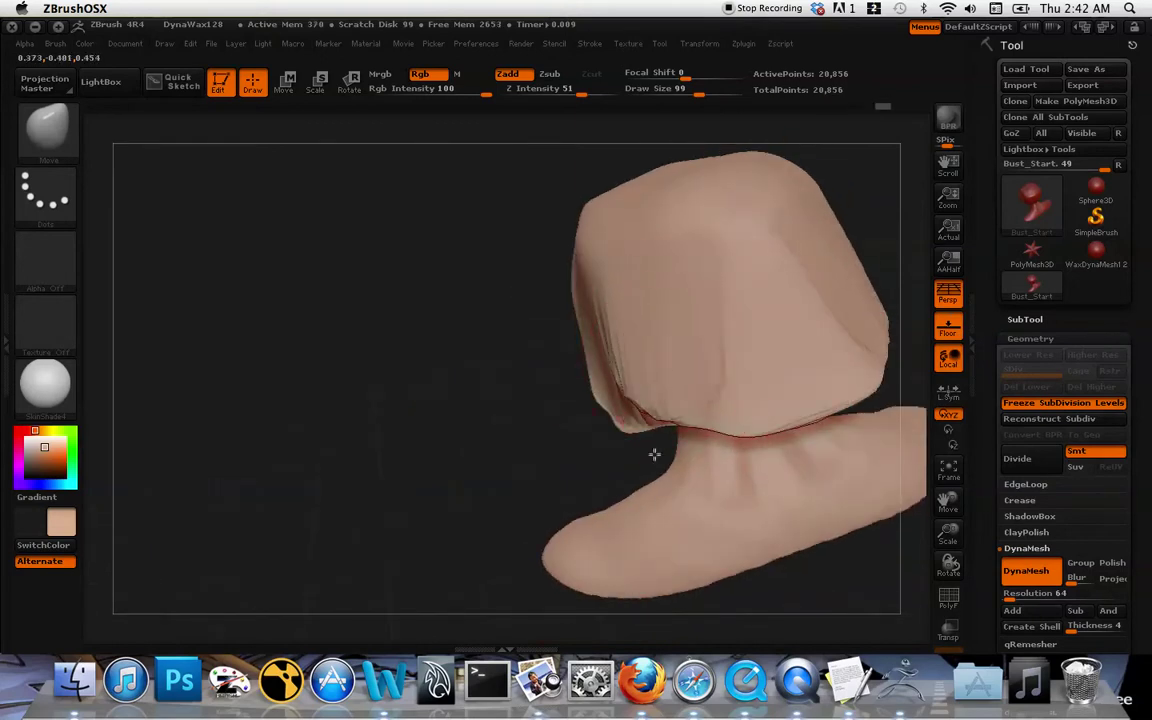
Pull the side and rear hair further down toward the shoulders with the Move brush, remeshing the bust with DynaMesh before and after.
left_click_drag(403, 364, 437, 411, "ctrl")
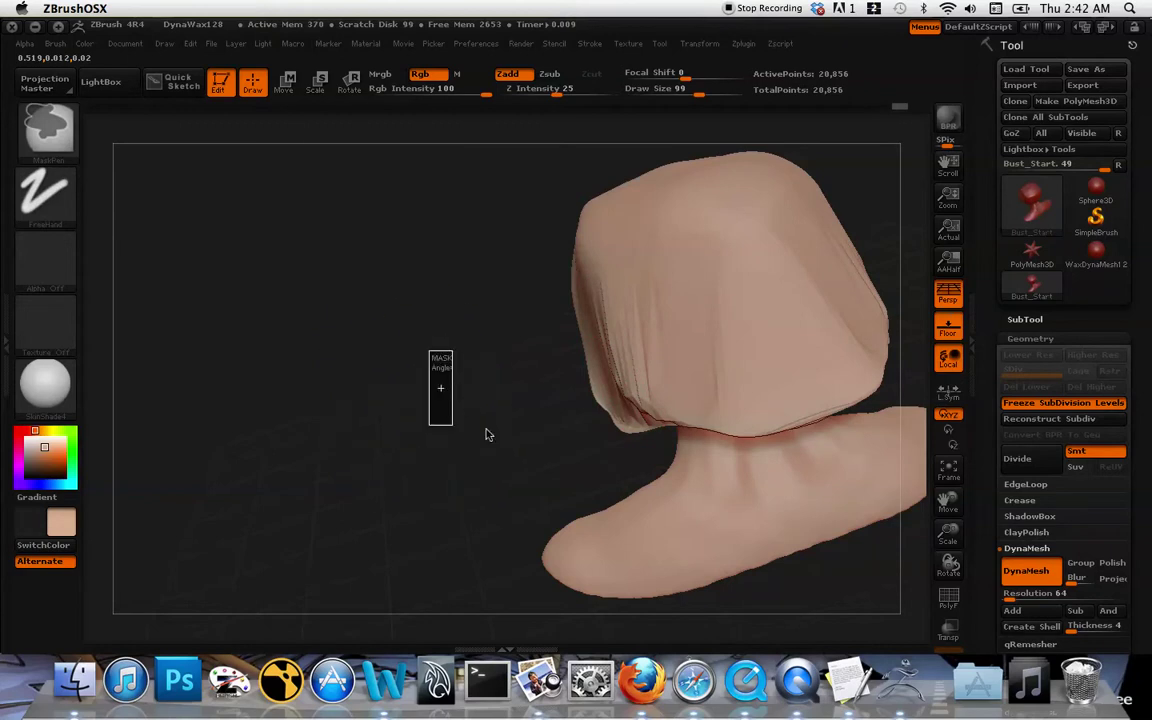
left_click_drag(411, 317, 442, 406, "ctrl")
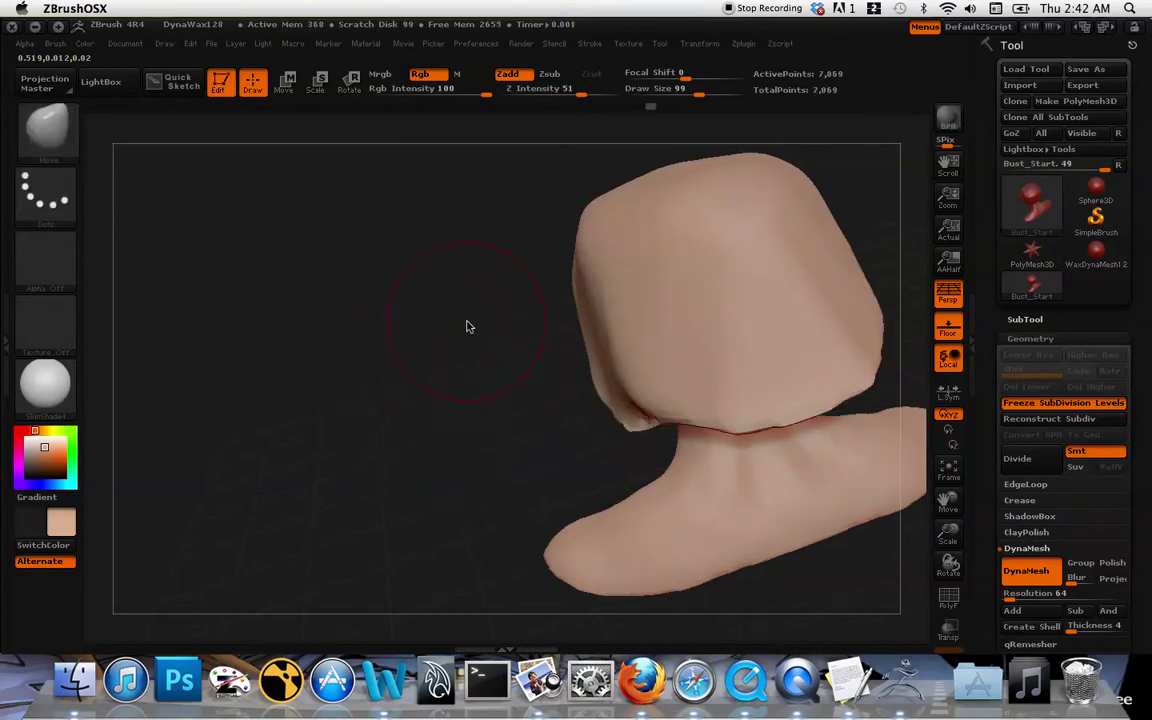
mouse_move(484, 371)
left_mouse_down()
mouse_move(573, 398)
mouse_move(604, 504)
left_mouse_up()
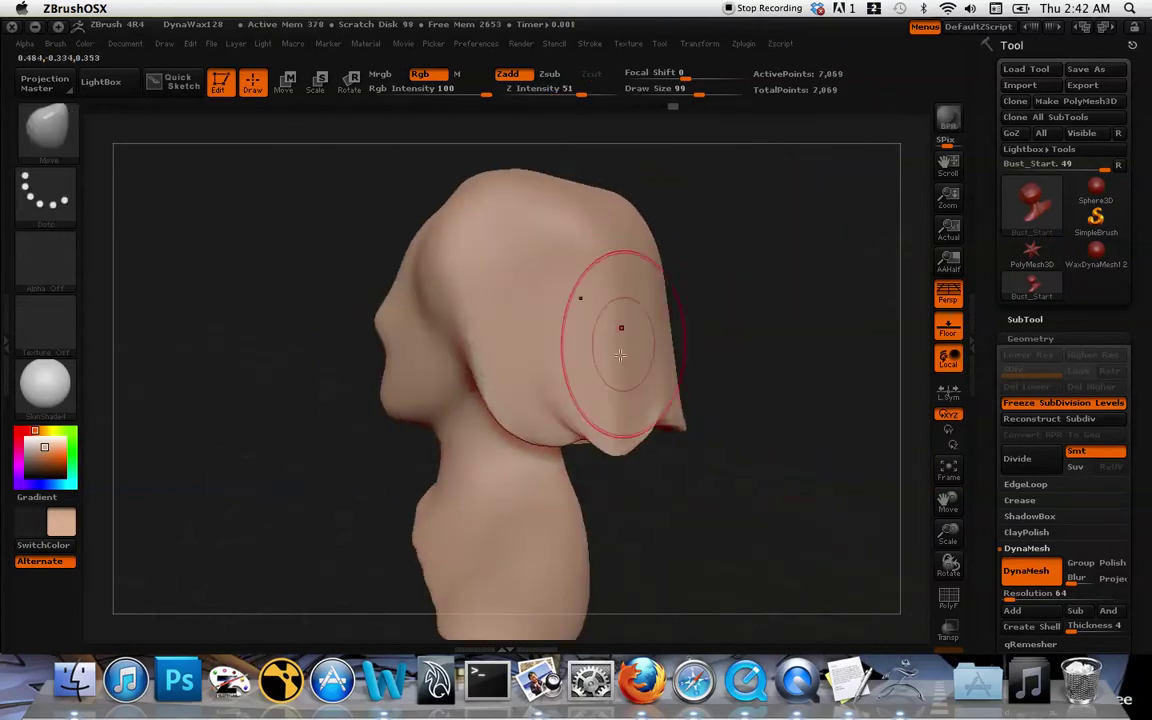
left_click_drag(620, 330, 608, 500)
left_click_drag(640, 380, 599, 538)
mouse_move(718, 349)
left_mouse_down()
mouse_move(661, 396)
mouse_move(740, 375)
left_mouse_up()
left_click_drag(664, 395, 680, 442)
left_click_drag(735, 390, 795, 454)
left_click_drag(778, 382, 838, 442)
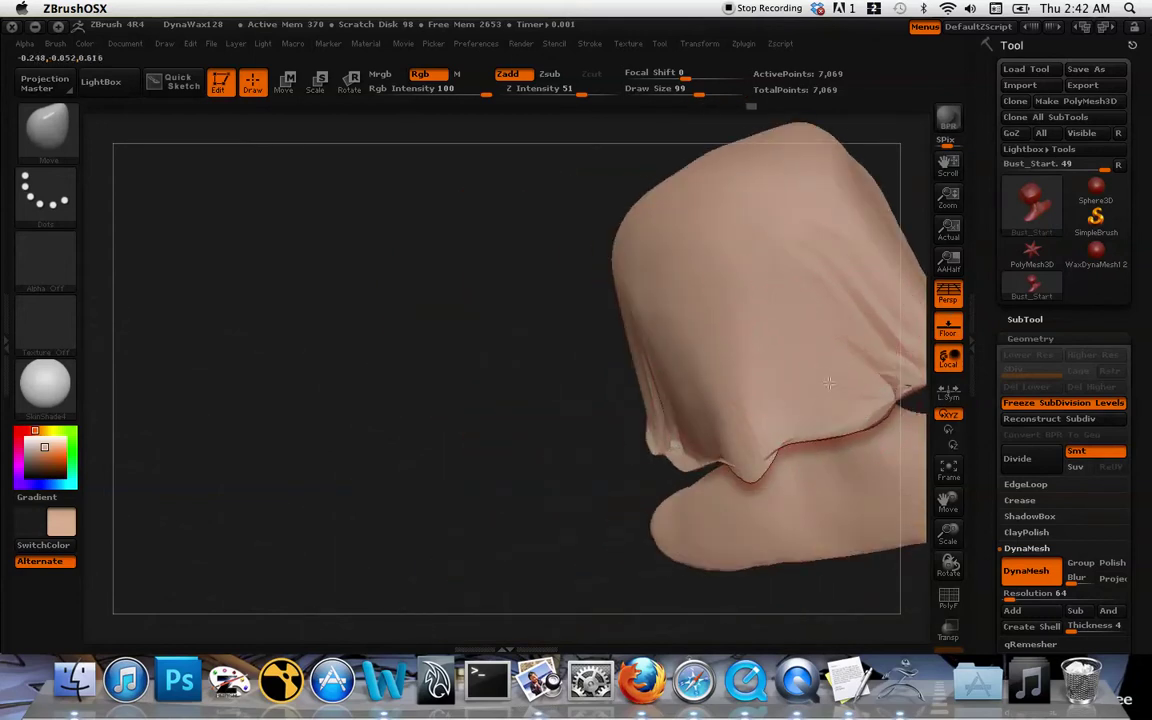
left_click_drag(431, 365, 524, 412, "ctrl")
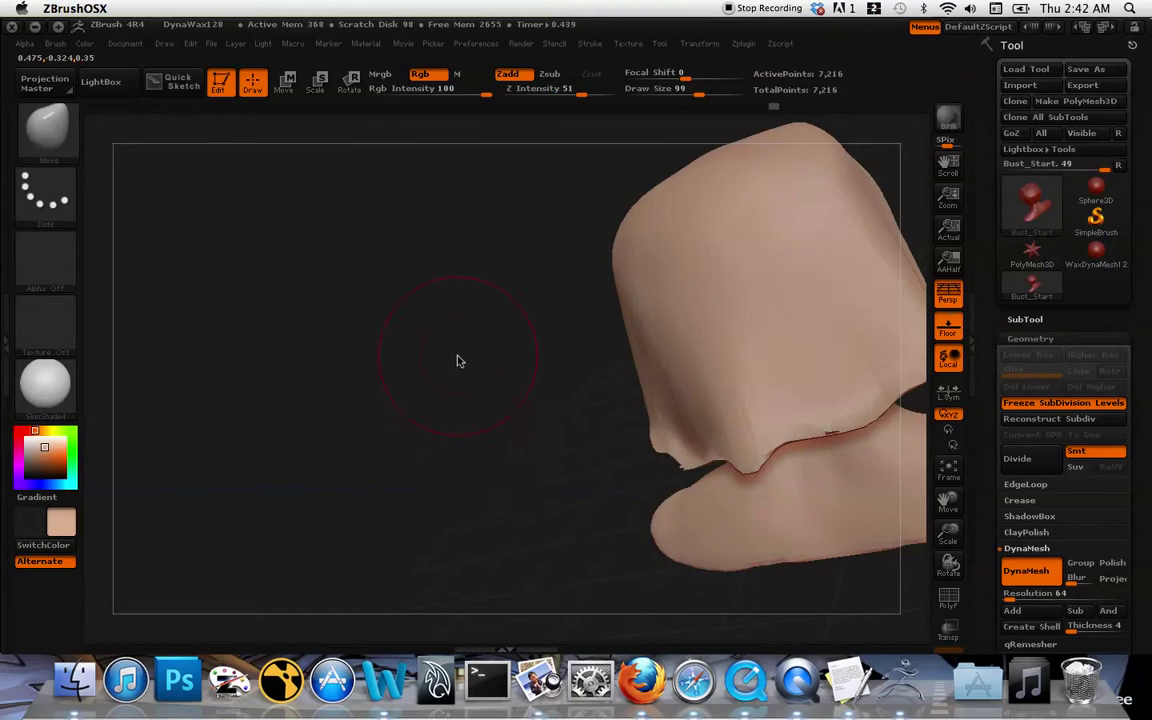
Examine the front and side of the blocked-out bust and compare it with the Braveheart reference photo in Firefox.
mouse_move(458, 360)
left_mouse_down()
mouse_move(694, 347)
mouse_move(618, 396)
mouse_move(591, 347)
mouse_move(556, 345)
left_mouse_up()
mouse_move(625, 348)
left_mouse_down()
mouse_move(491, 406)
mouse_move(445, 410)
left_mouse_up()
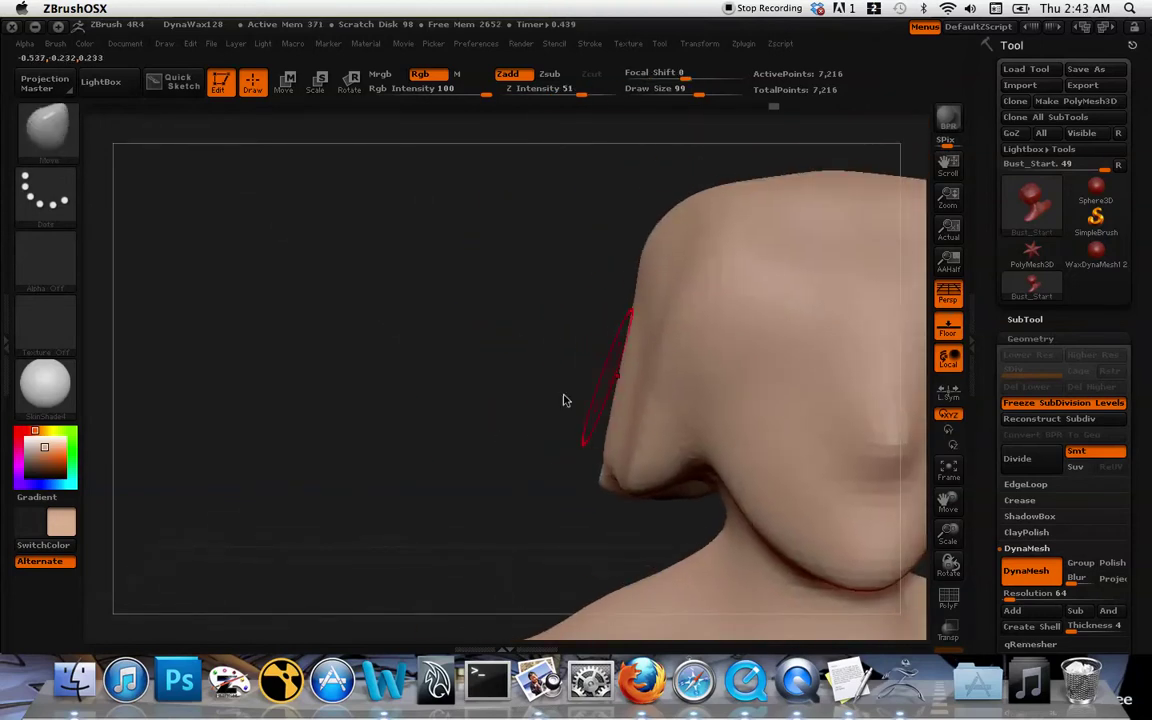
left_click_drag(566, 399, 495, 385)
key("ctrl")
right_click_drag(711, 360, 735, 352, "ctrl")
key("F3")
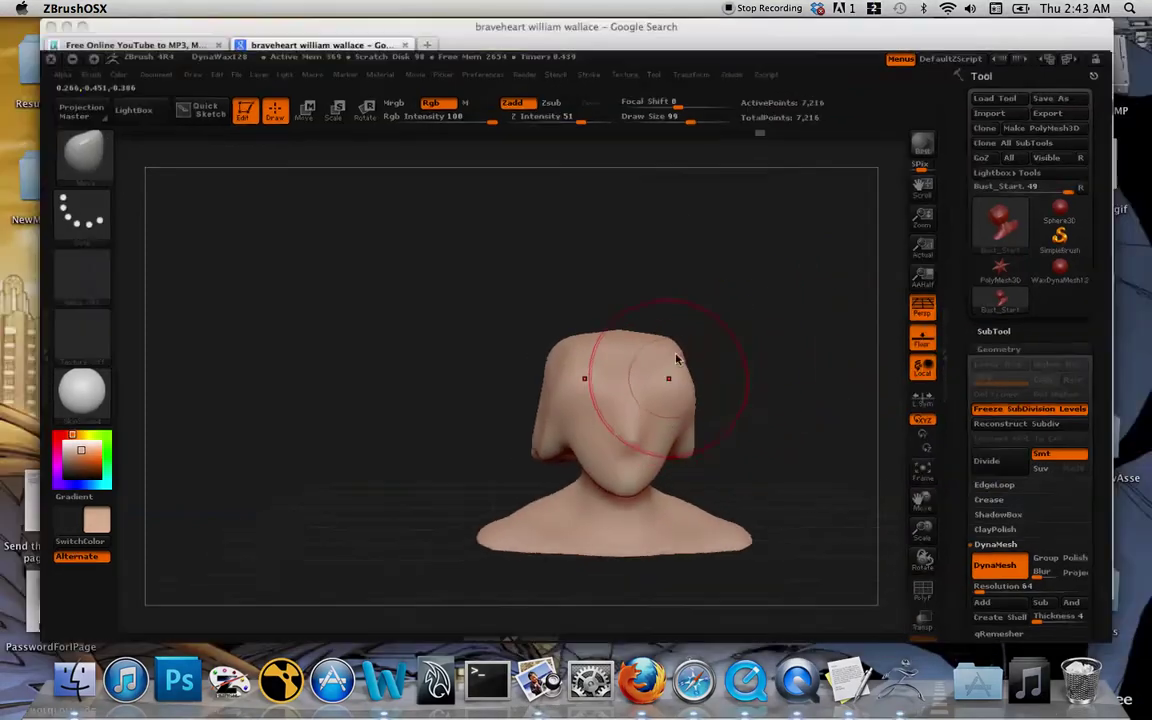
left_click(556, 217)
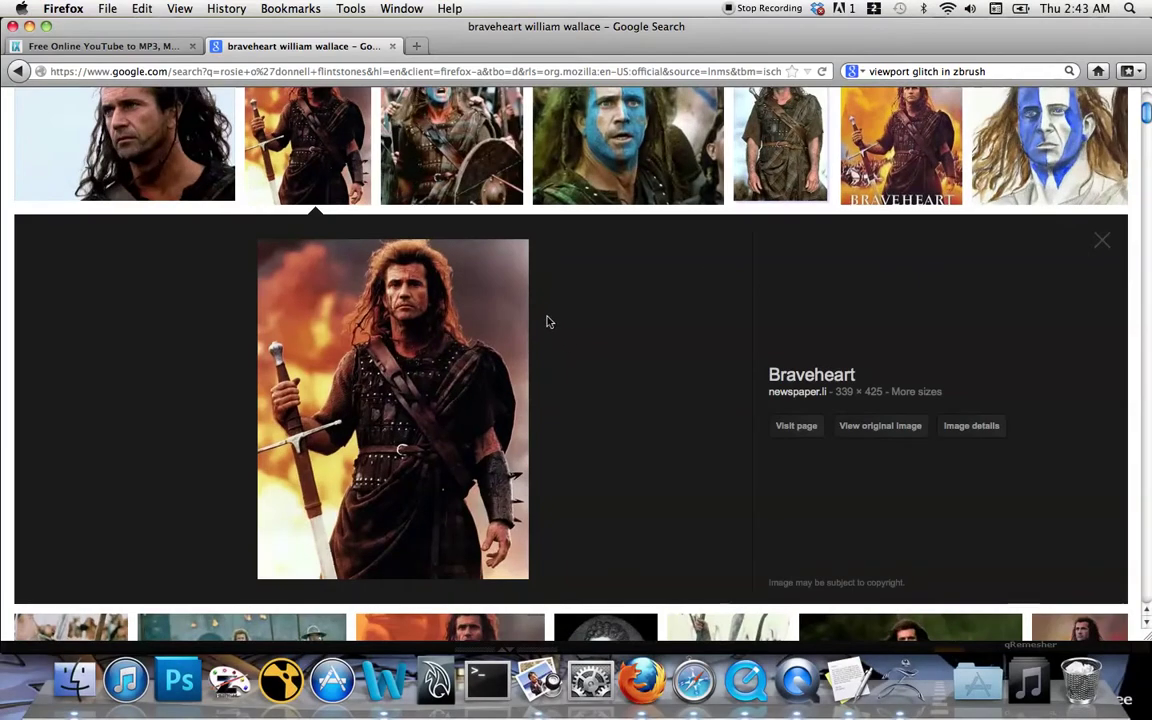
key("F3")
left_click(650, 440)
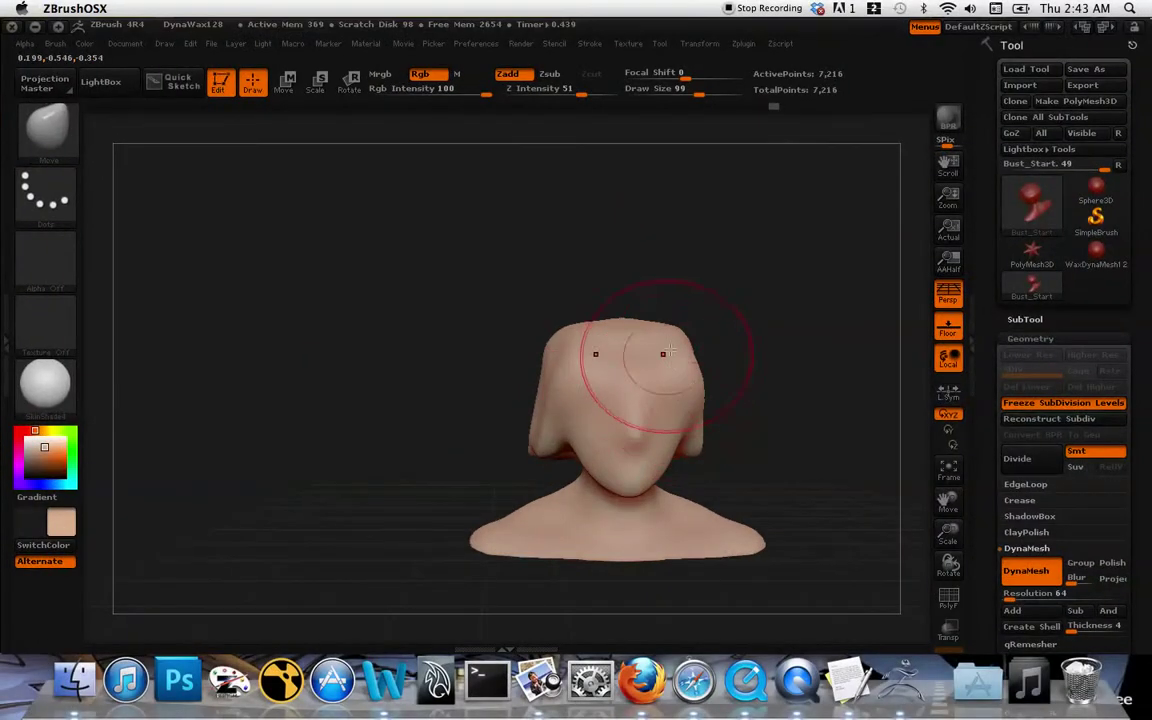
Build up the nose in the middle of the face with the Clay brush, reducing the draw size to 50.
mouse_move(671, 350)
right_mouse_down("ctrl")
mouse_move(703, 399)
mouse_move(663, 386)
right_mouse_up("ctrl")
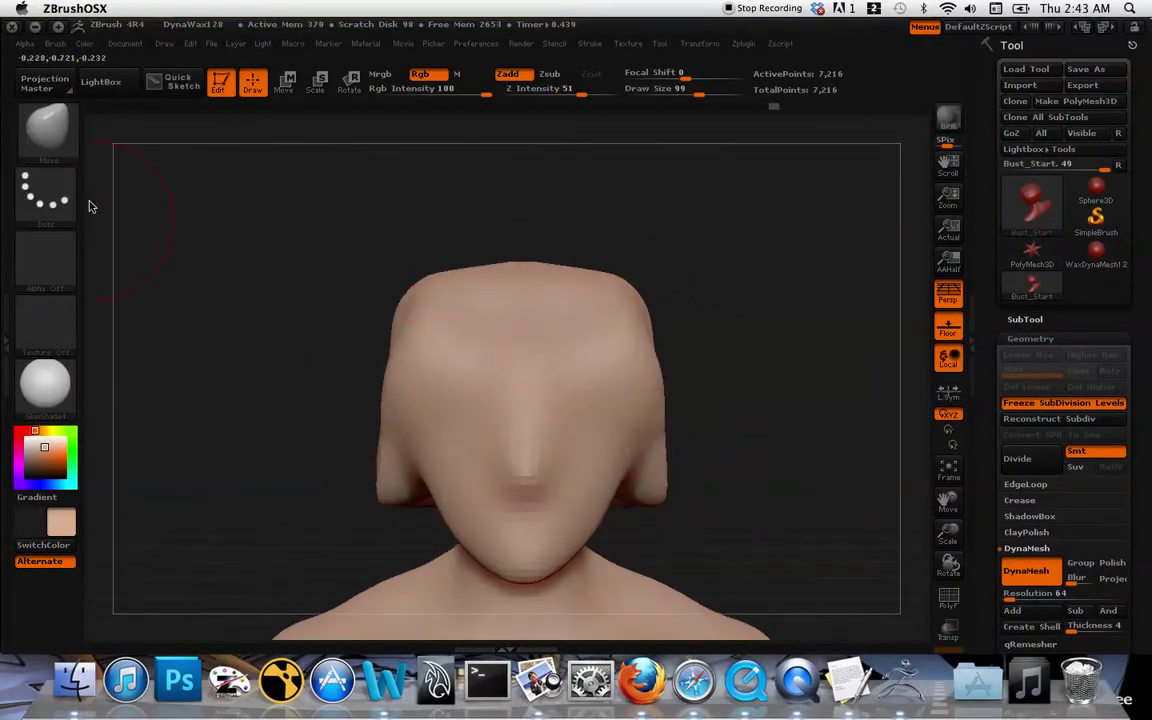
left_click(73, 148)
left_click(143, 150)
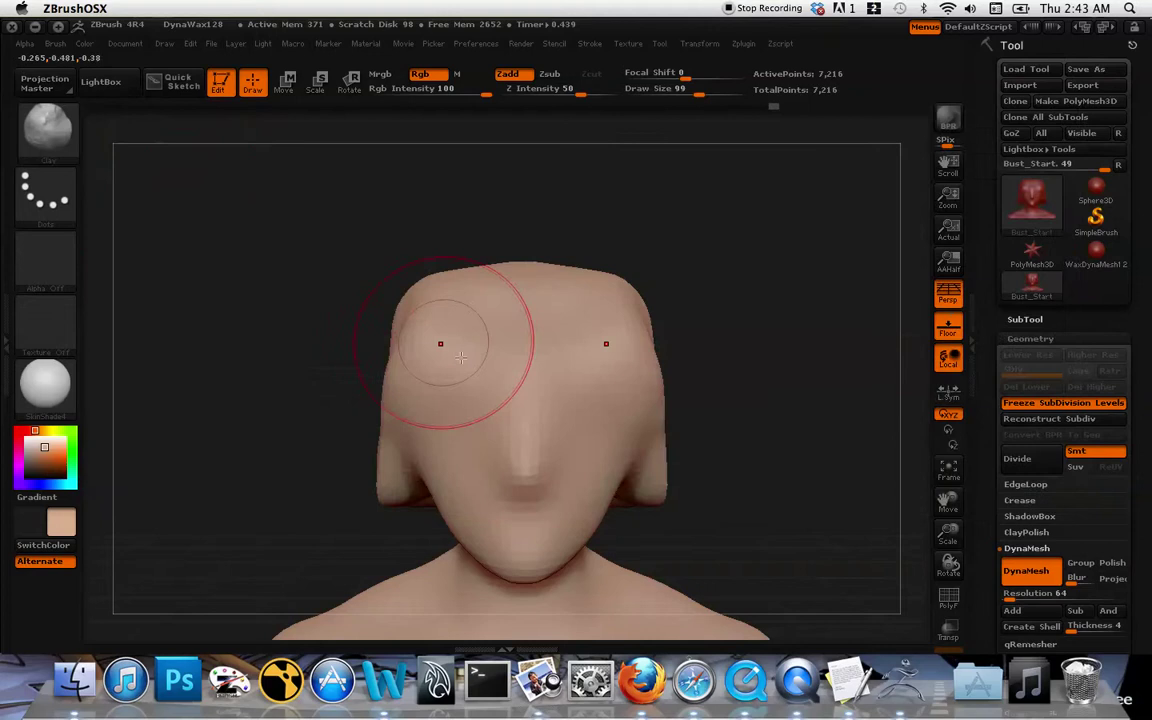
left_click_drag(511, 424, 530, 434)
right_click_drag(668, 400, 682, 400)
left_click_drag(543, 418, 525, 428, "shift")
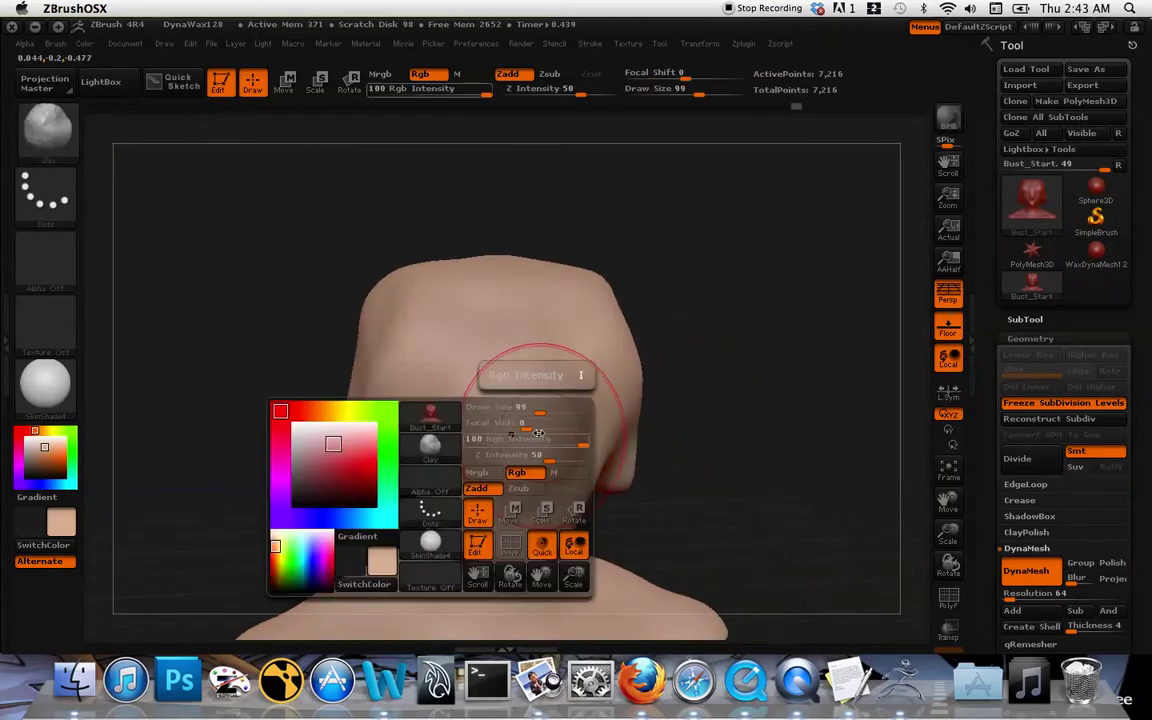
left_click(518, 408)
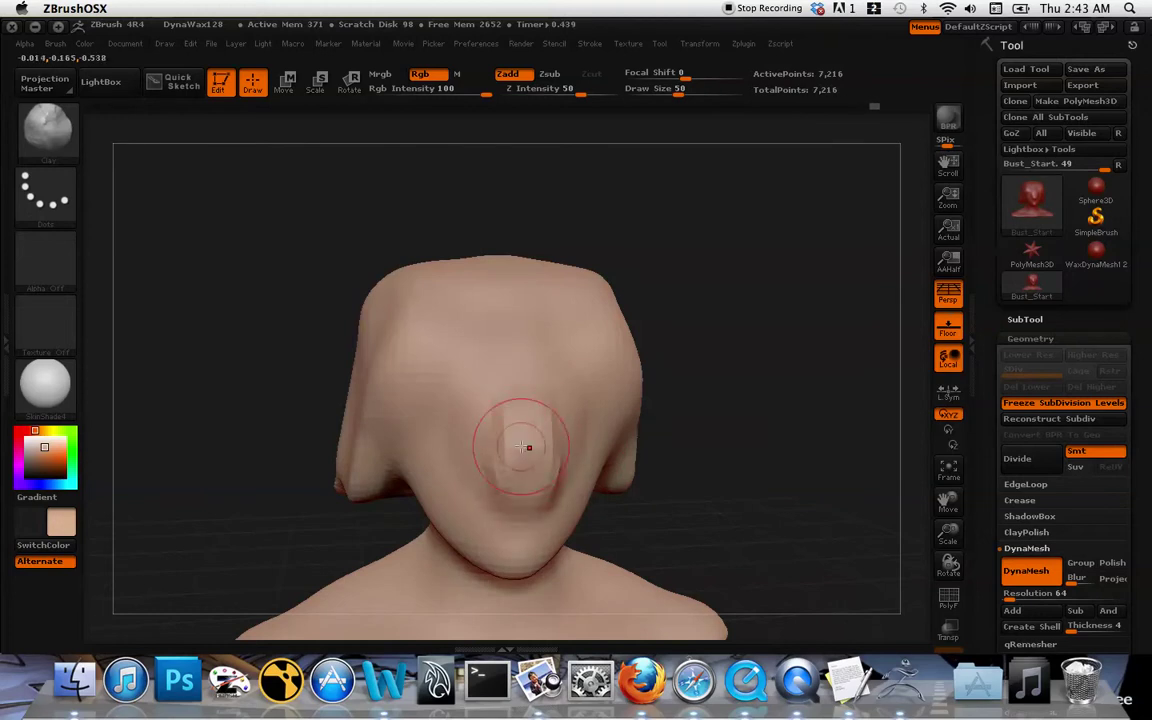
mouse_move(521, 447)
left_mouse_down()
mouse_move(530, 458)
mouse_move(530, 437)
mouse_move(522, 476)
mouse_move(541, 468)
mouse_move(562, 482)
mouse_move(512, 466)
left_mouse_up()
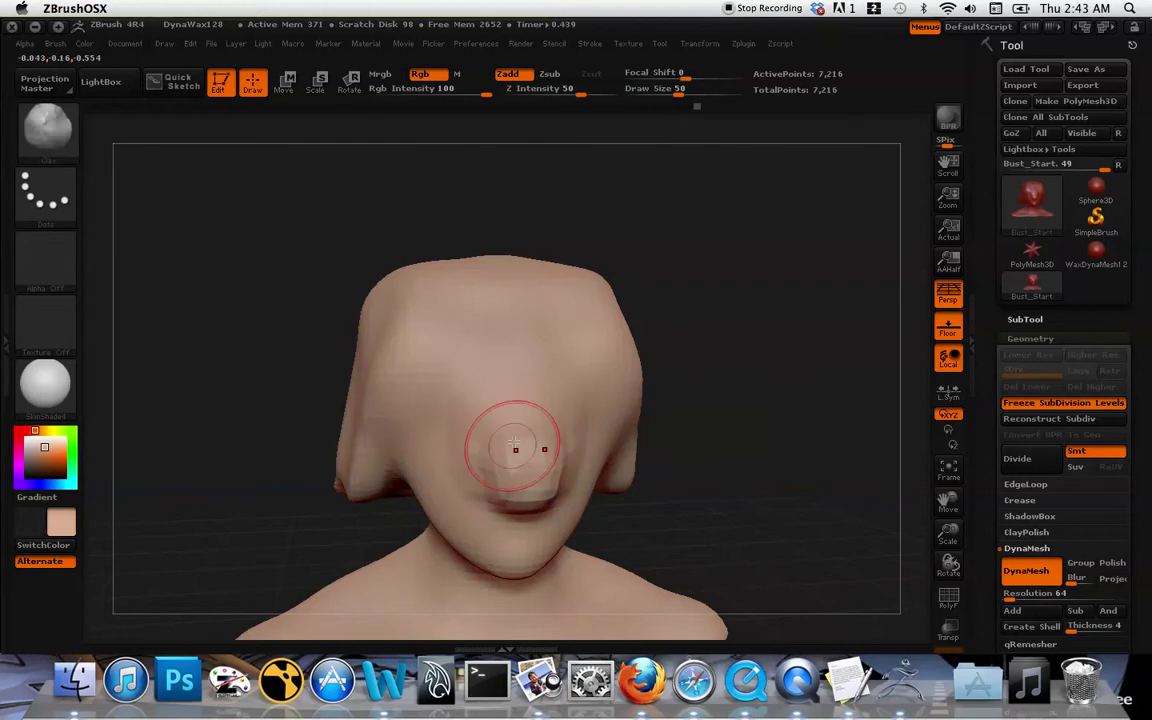
Check the reference photo in Firefox and sculpt the brow and eye sockets in ZBrush with the Clay brush, smoothing the forms.
key("F3")
left_click(556, 232)
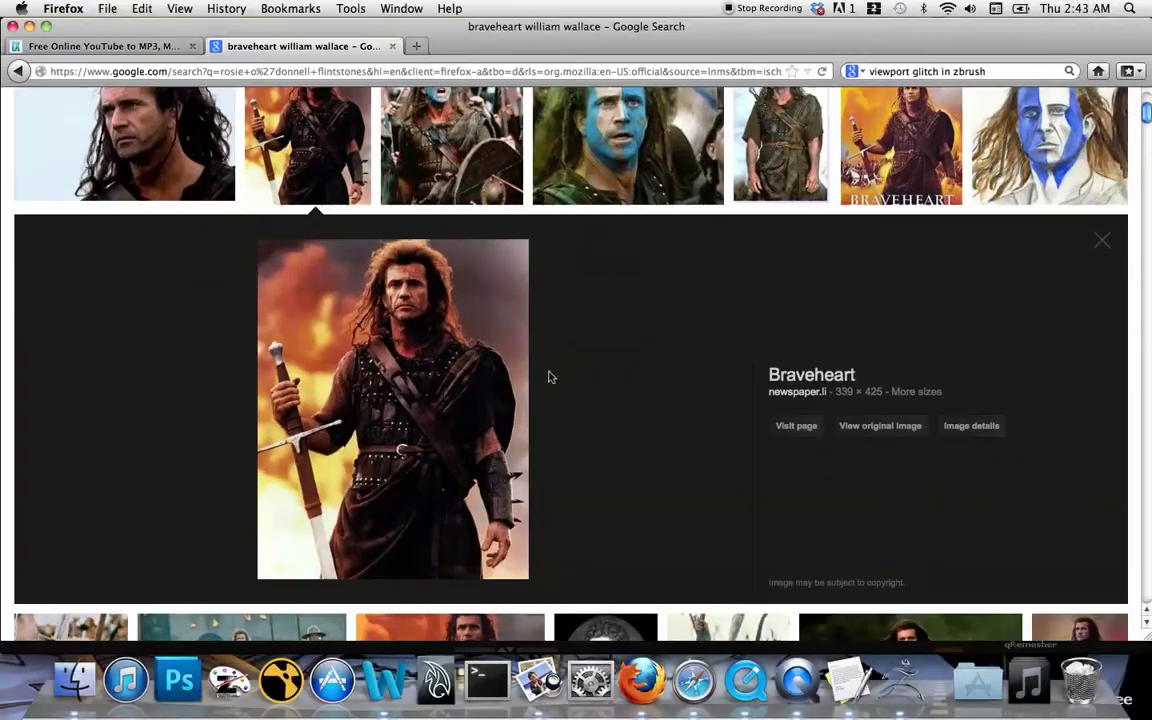
key("F3")
left_click(576, 332)
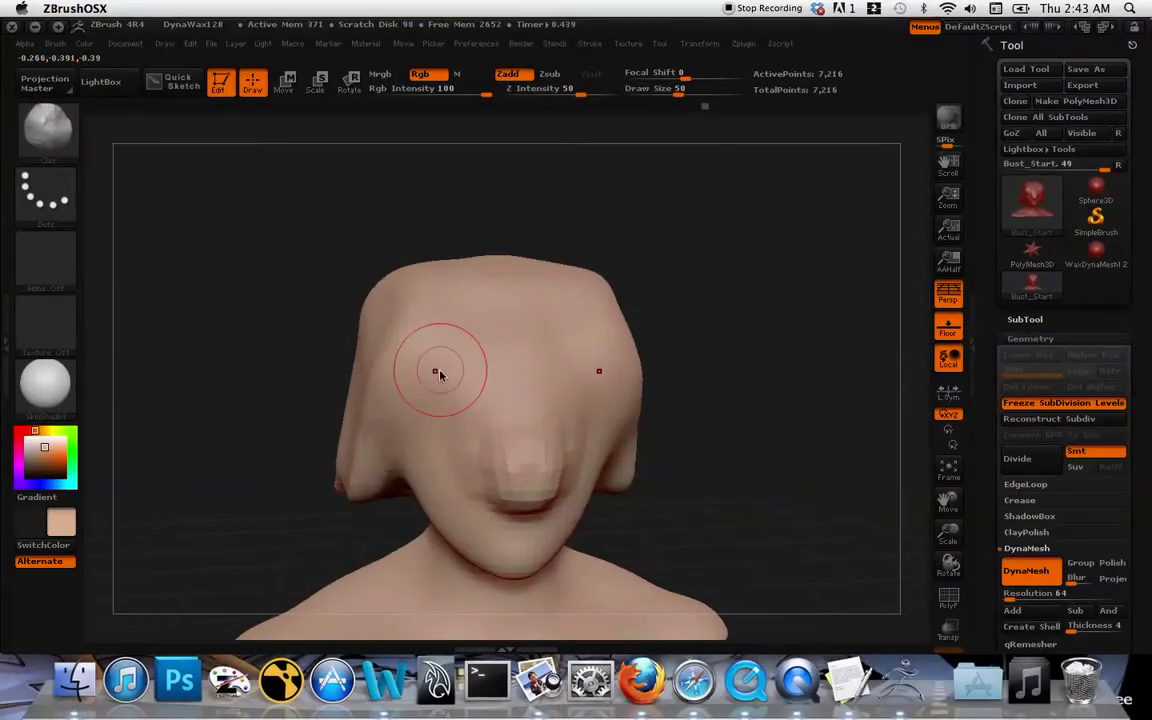
mouse_move(471, 333)
left_mouse_down()
mouse_move(522, 373)
mouse_move(491, 343)
left_mouse_up()
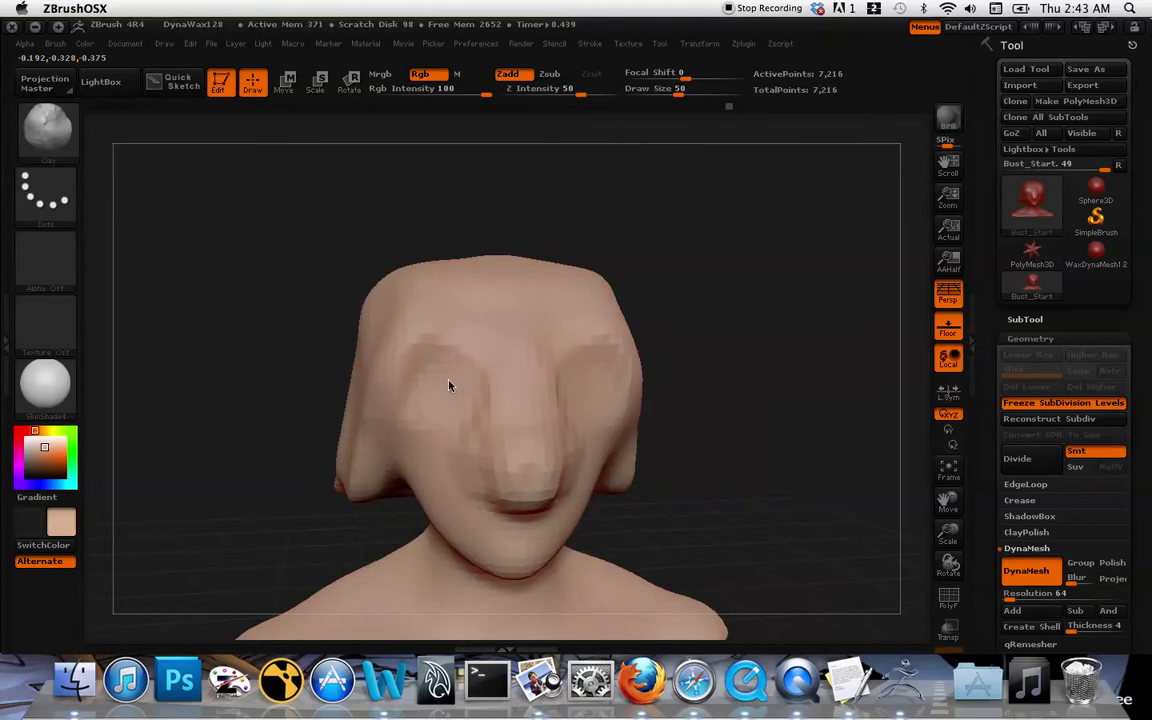
mouse_move(456, 380)
left_mouse_down("alt")
mouse_move(430, 401)
mouse_move(458, 387)
mouse_move(445, 386)
mouse_move(455, 399)
mouse_move(449, 379)
mouse_move(449, 390)
left_mouse_up("alt")
mouse_move(449, 388)
left_mouse_down("shift")
mouse_move(454, 378)
mouse_move(450, 389)
left_mouse_up("shift")
right_click_drag(538, 470, 537, 403, "ctrl")
mouse_move(653, 386)
left_mouse_down("shift")
mouse_move(640, 371)
mouse_move(647, 400)
left_mouse_up("shift")
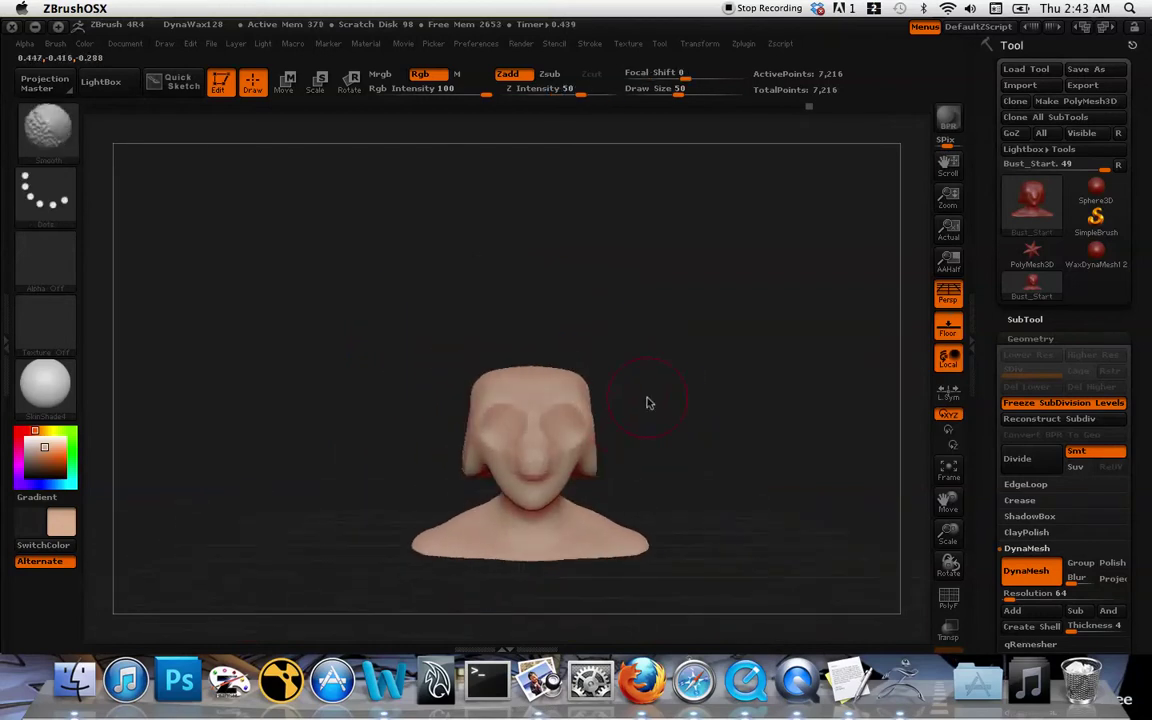
Consult the Braveheart photo in Firefox again and build up the chin below the mouth in ZBrush with the Clay brush.
key("F3")
left_click(522, 246)
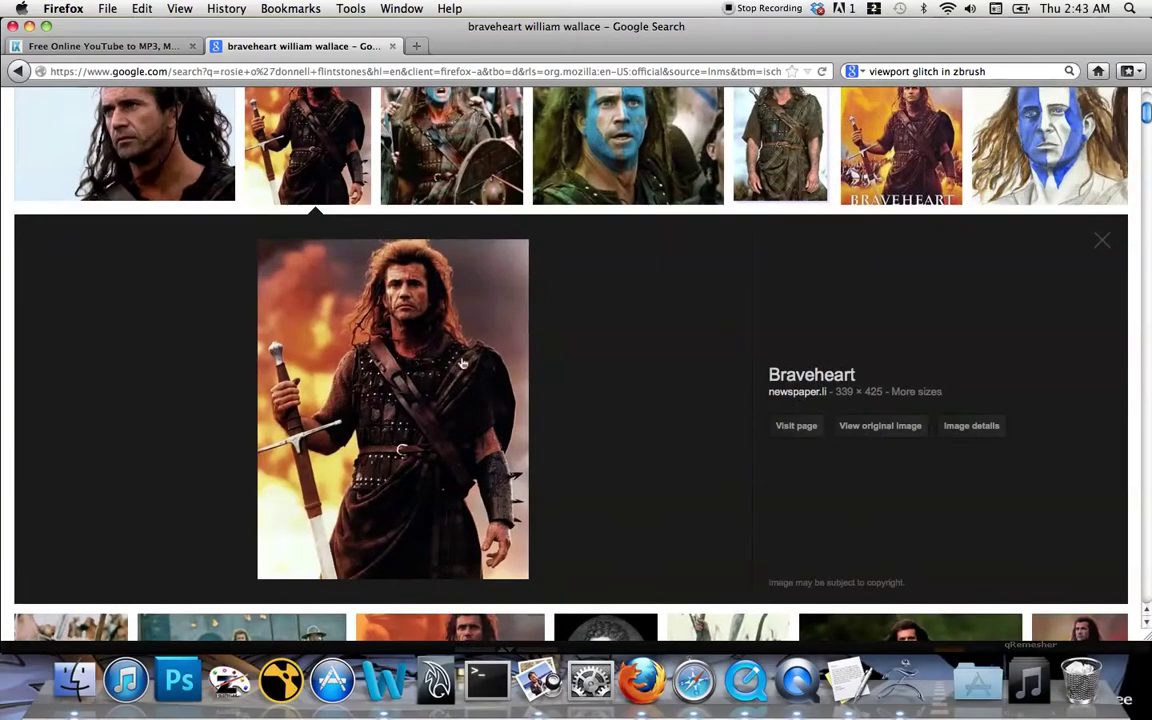
key("F3")
key("F3")
left_click(597, 432)
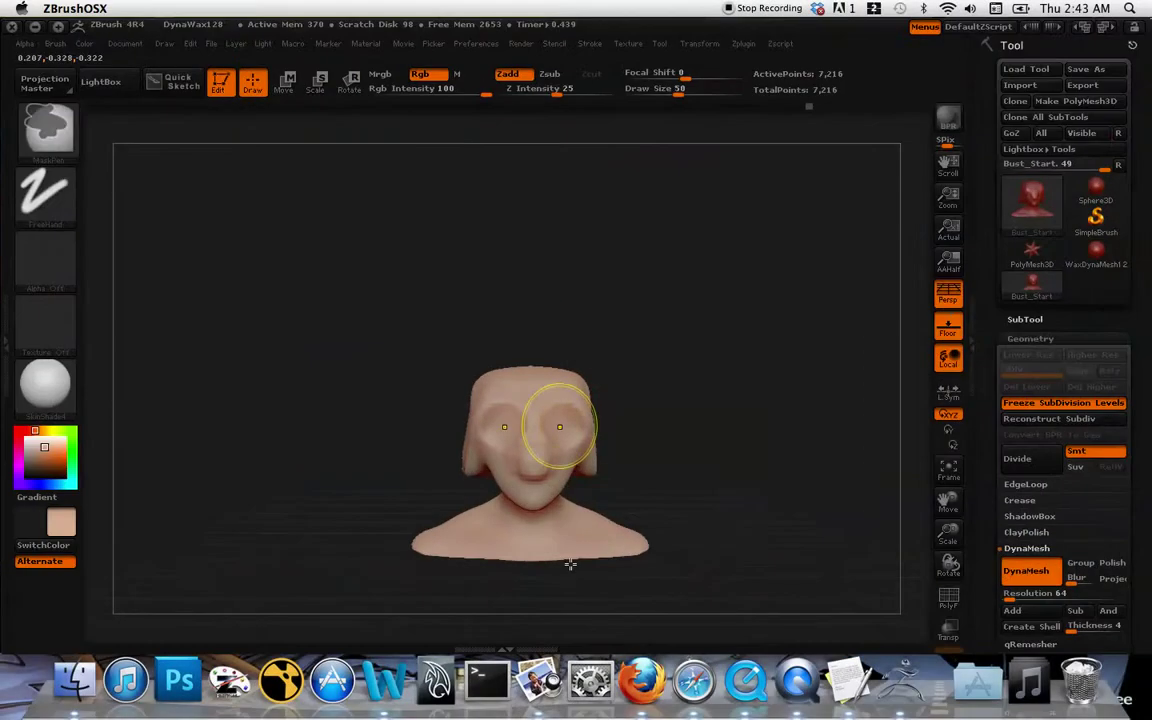
left_click_drag(664, 460, 653, 389, "alt")
left_click_drag(481, 518, 482, 490)
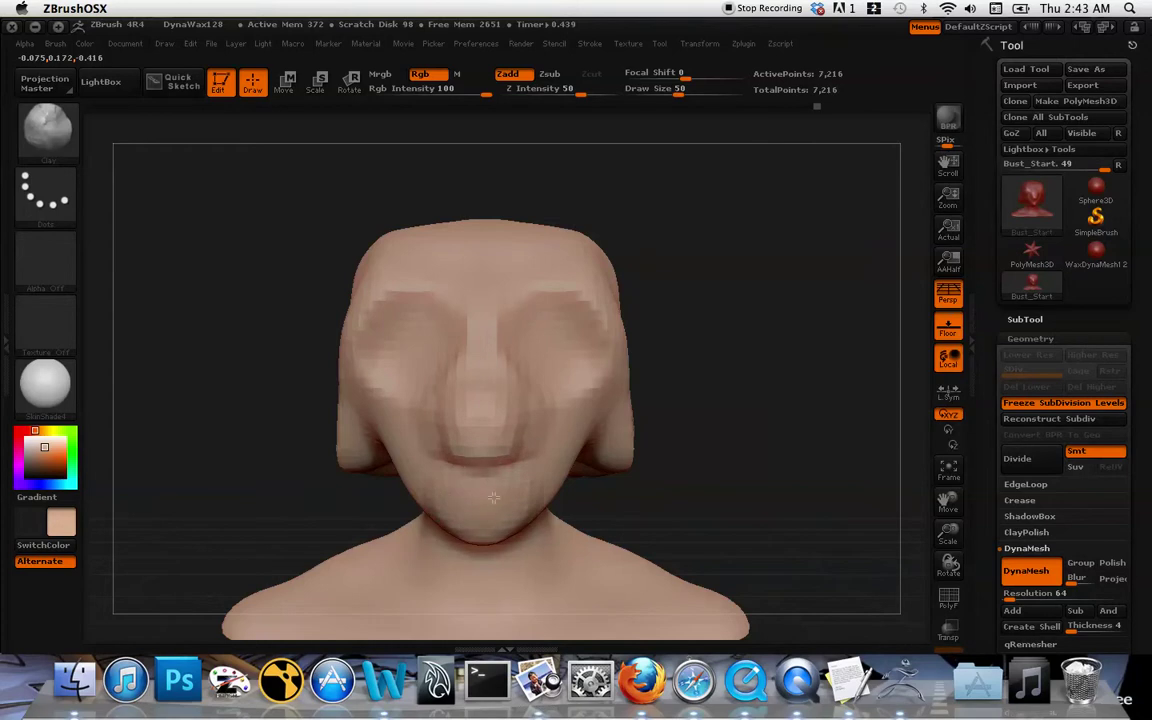
left_click_drag(493, 497, 480, 496)
Carve around the nose, mouth and chin with the Clay brush in Zsub mode at draw size 23, and smooth the nose.
right_click_drag(549, 445, 470, 480, "ctrl")
right_click(470, 480)
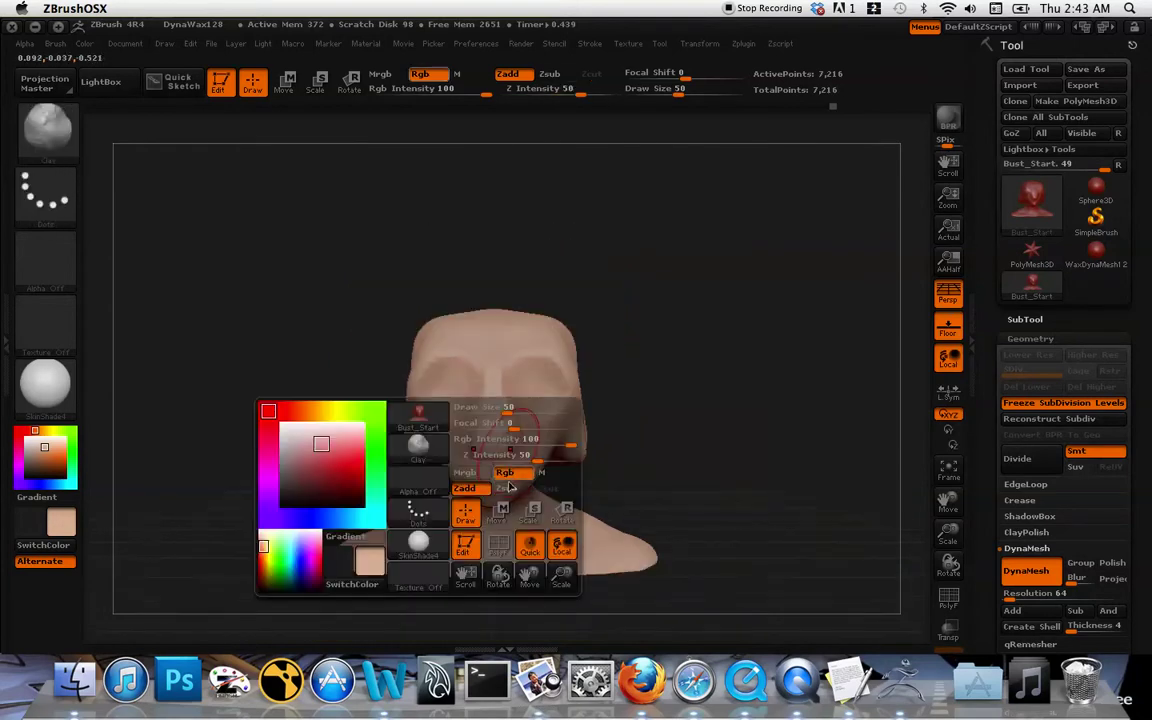
left_click(509, 488)
right_click(514, 440)
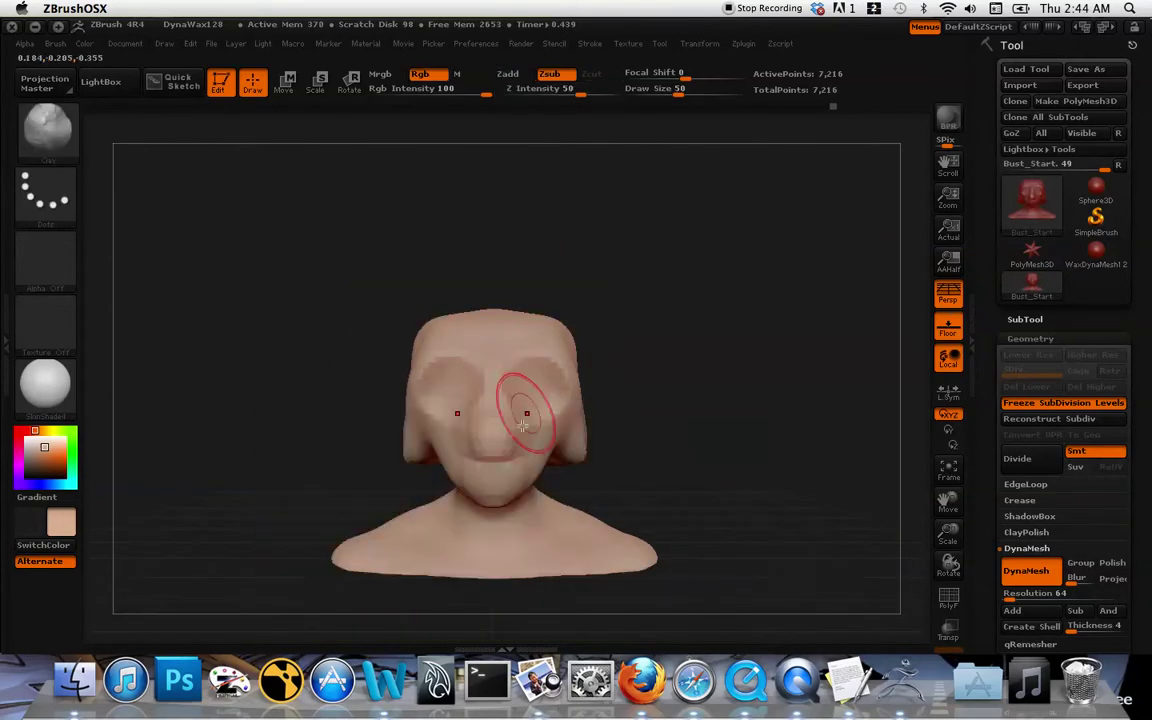
right_click(518, 440)
left_click_drag(518, 411, 500, 465)
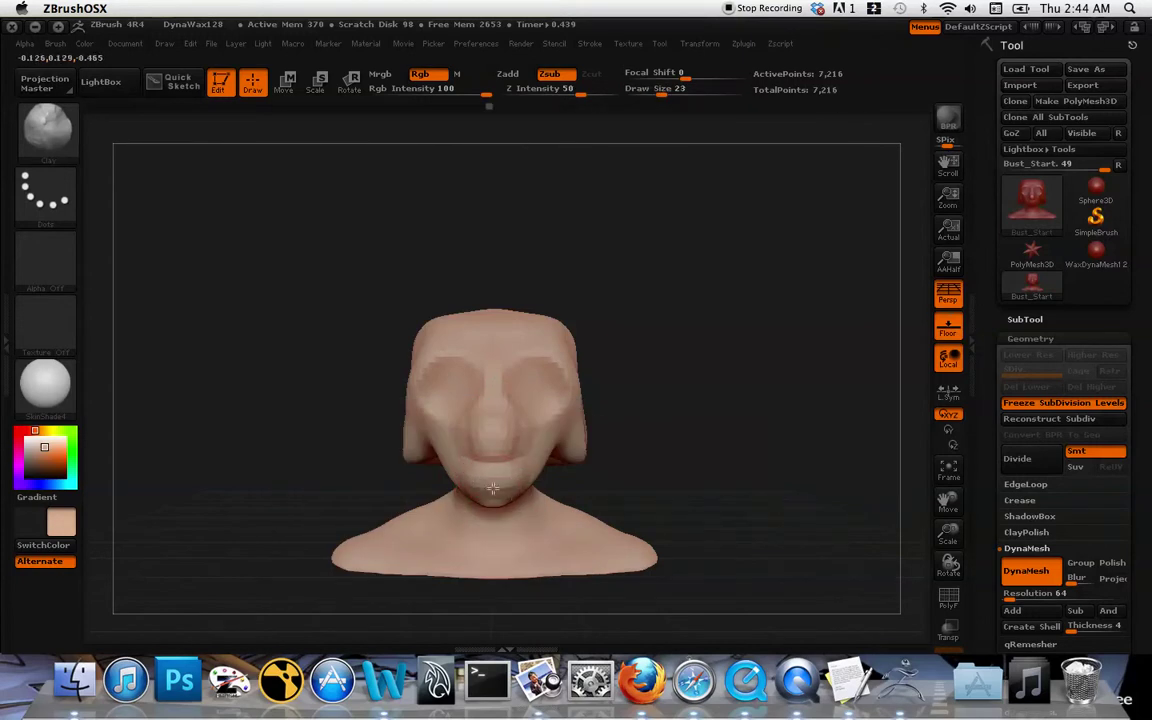
mouse_move(486, 428)
left_mouse_down("shift")
mouse_move(490, 462)
mouse_move(494, 438)
left_mouse_up("shift")
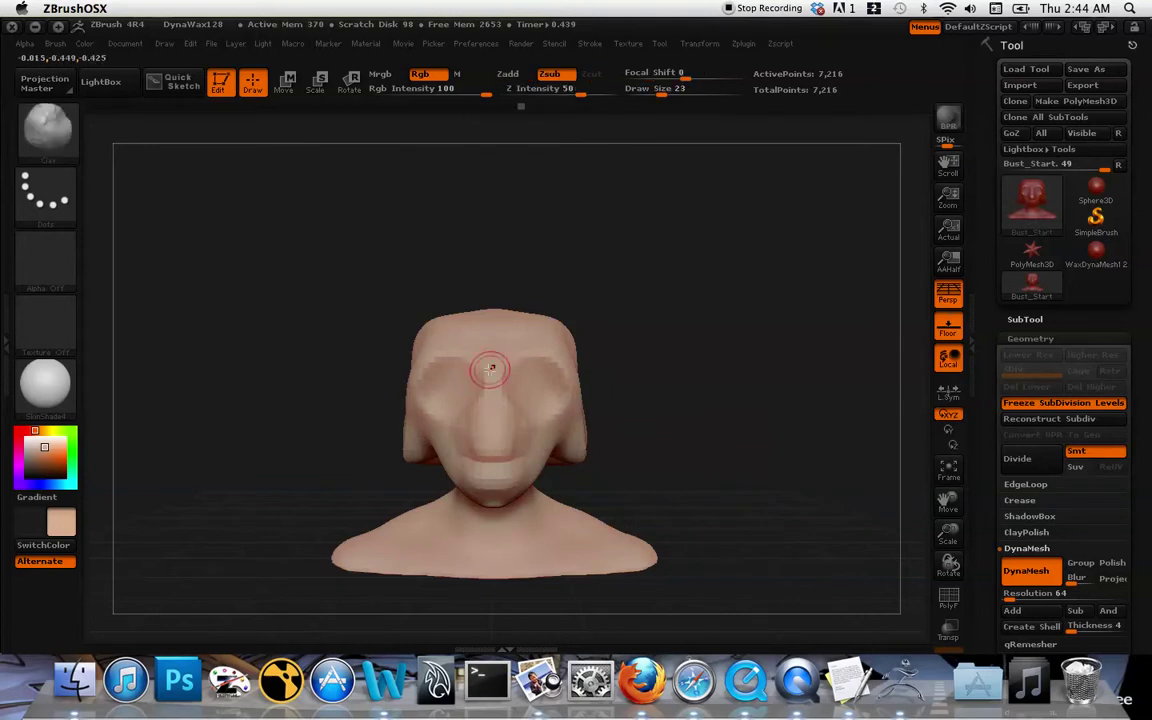
Lengthen the hair at the side and rear of the head down the neck using the Move brush at draw size 110.
mouse_move(750, 388)
left_mouse_down()
mouse_move(670, 391)
mouse_move(668, 371)
left_mouse_up()
key("alt")
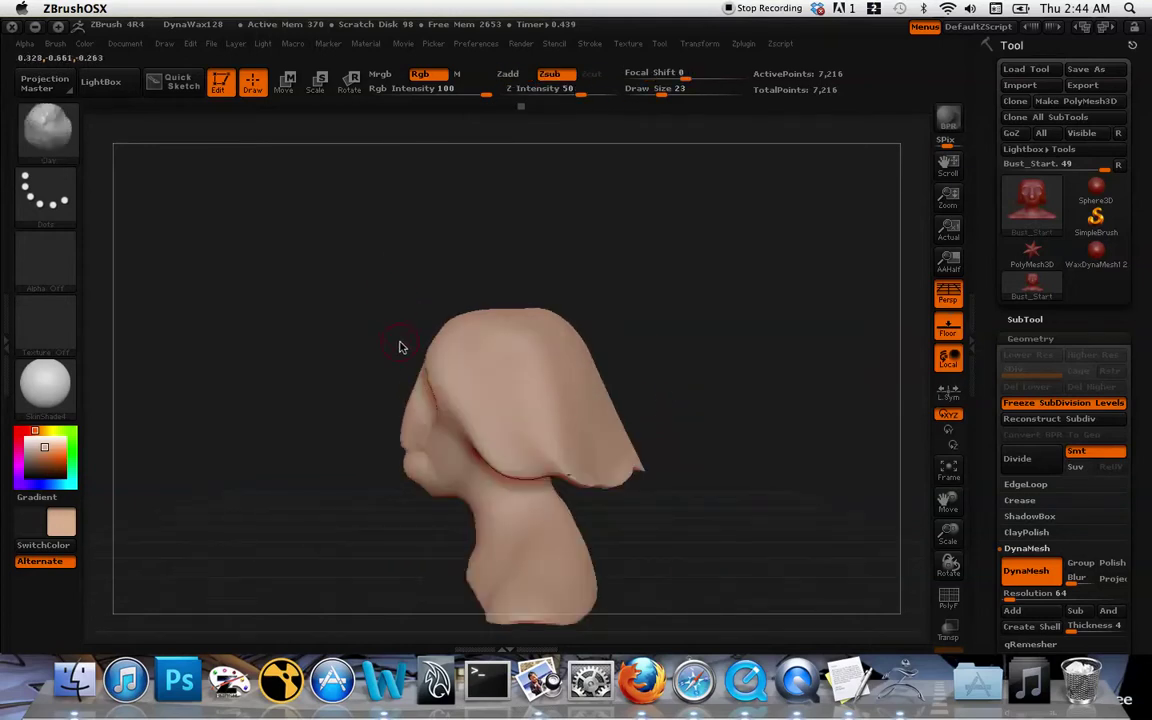
right_click(400, 346)
left_click(68, 137)
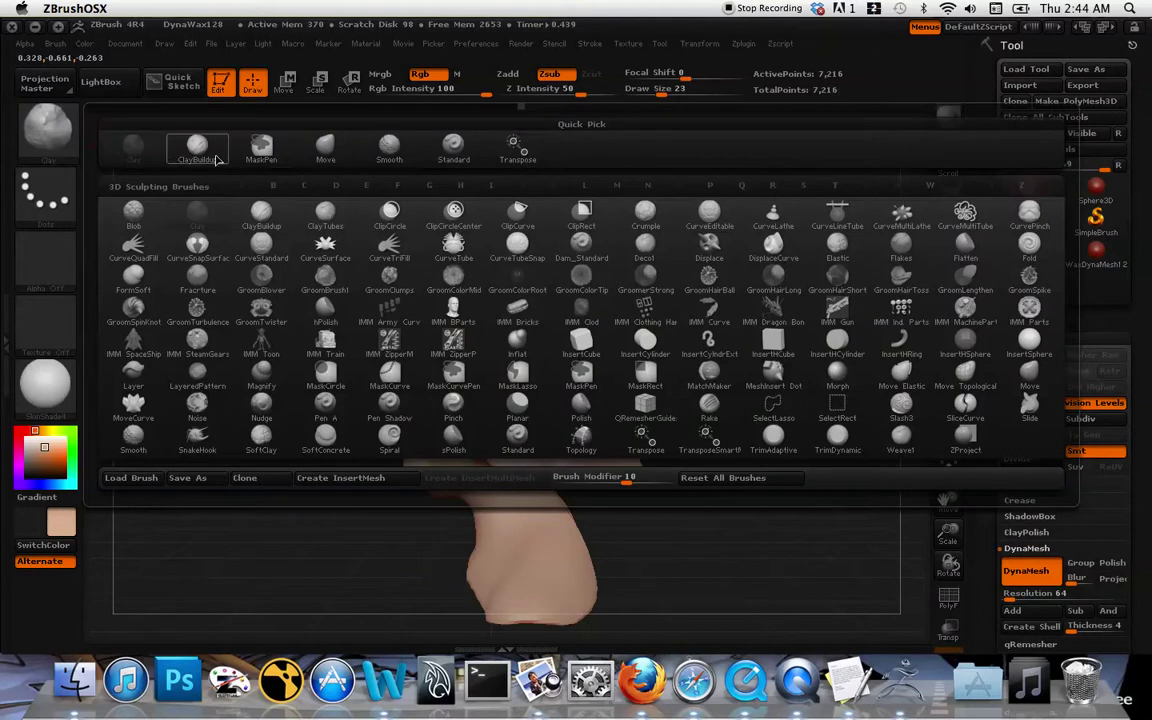
left_click(343, 162)
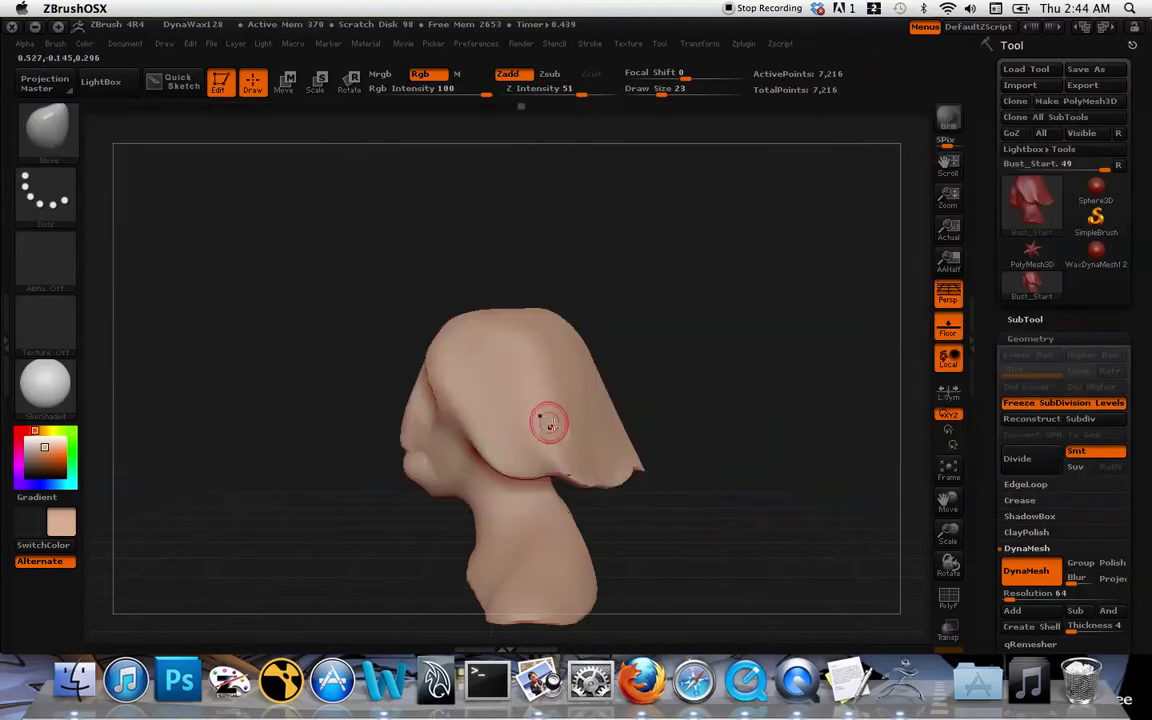
key("space")
mouse_move(533, 408)
left_mouse_down()
mouse_move(578, 408)
mouse_move(550, 455)
mouse_move(556, 483)
mouse_move(617, 525)
left_mouse_up()
left_click_drag(631, 469, 619, 479)
left_click_drag(507, 442, 490, 454)
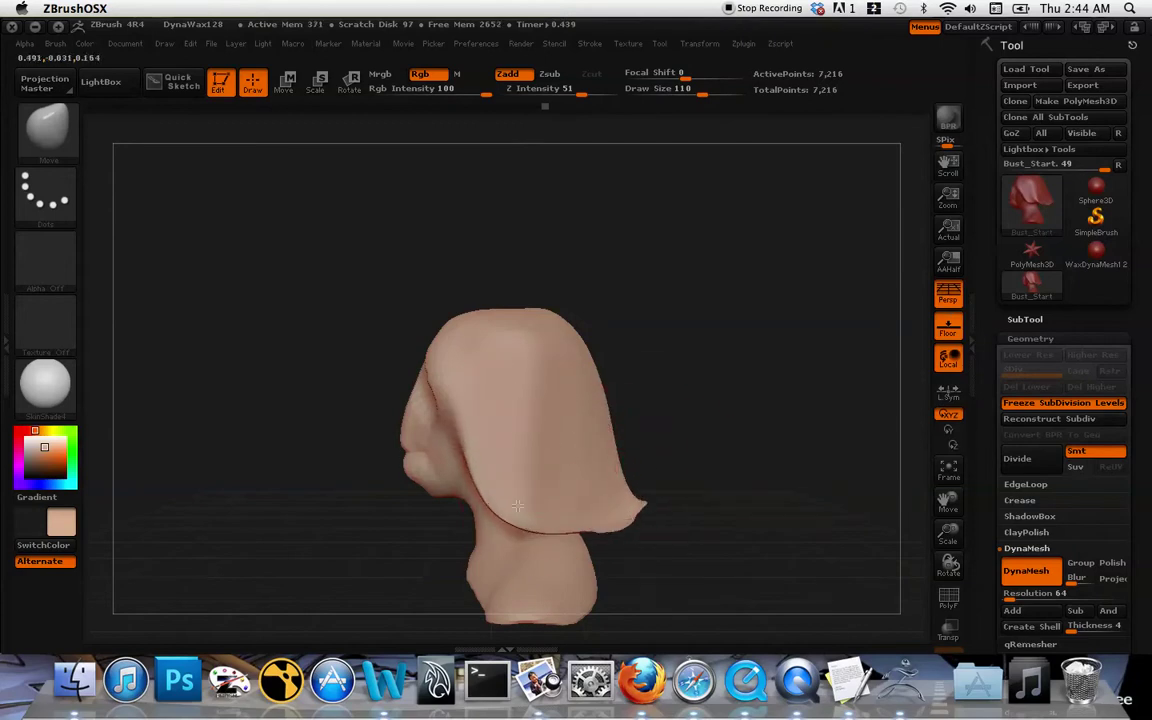
left_click_drag(537, 392, 569, 486)
left_click_drag(545, 428, 589, 478)
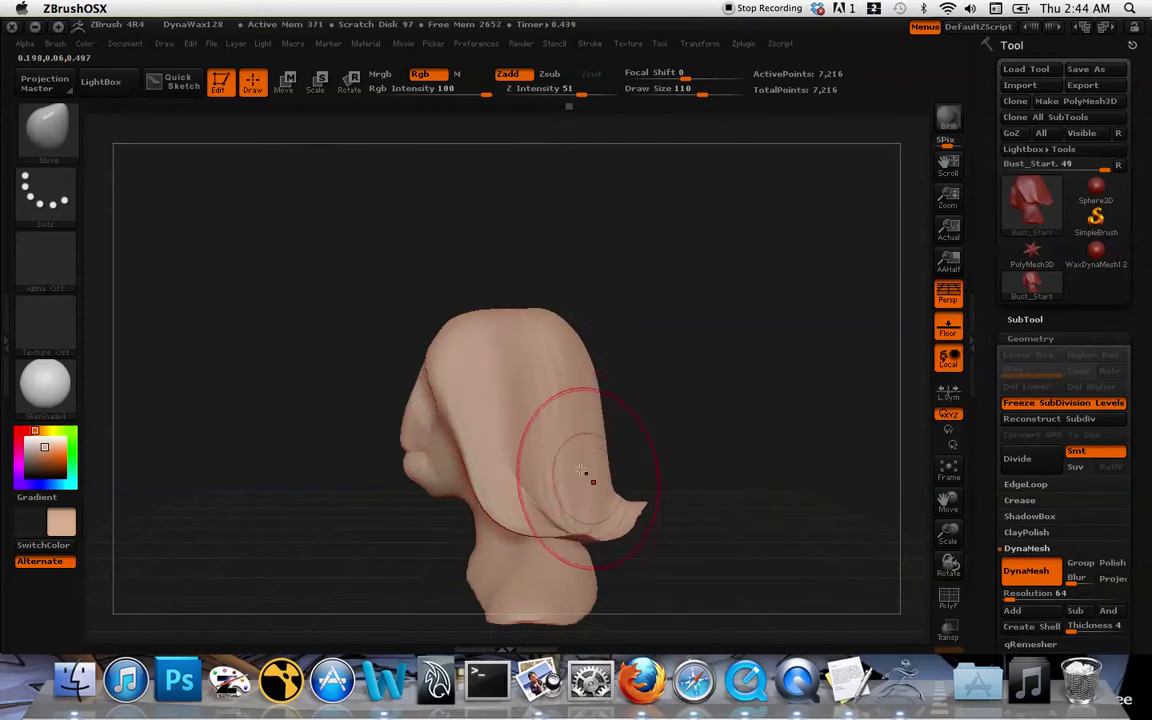
Pull the hair at the back and sides down onto the shoulders with the Move brush and remesh the bust.
left_click_drag(699, 453, 643, 463)
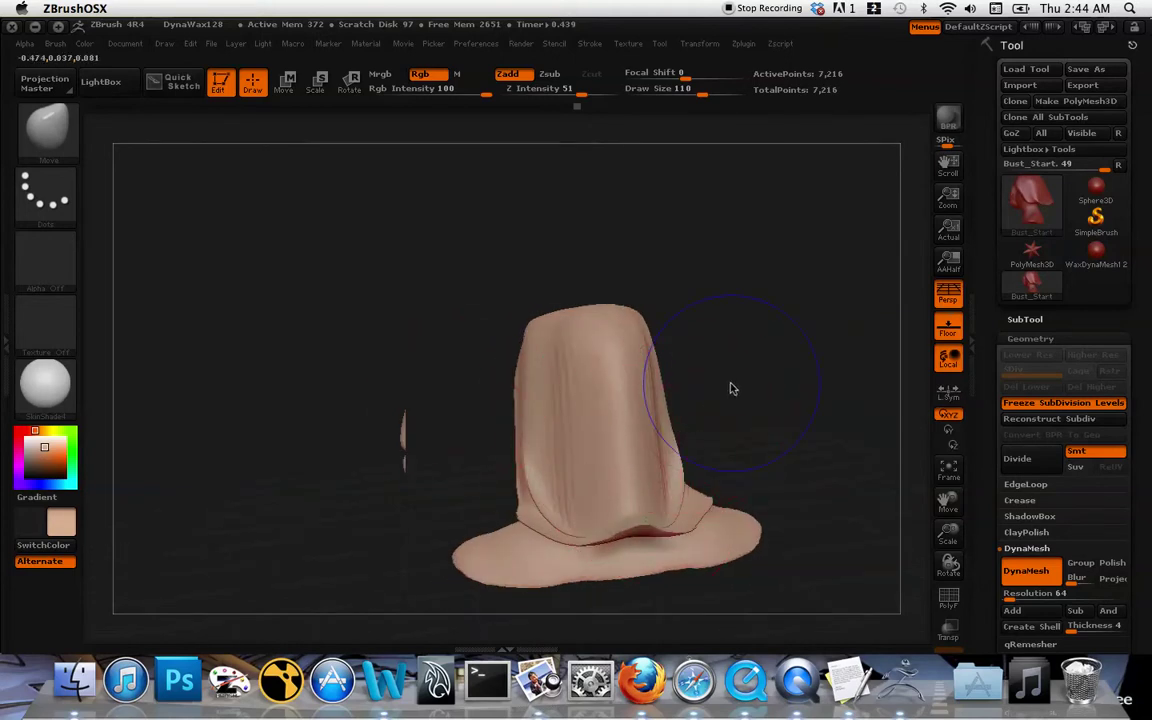
left_click_drag(732, 388, 692, 429, "shift")
left_click_drag(636, 468, 638, 501)
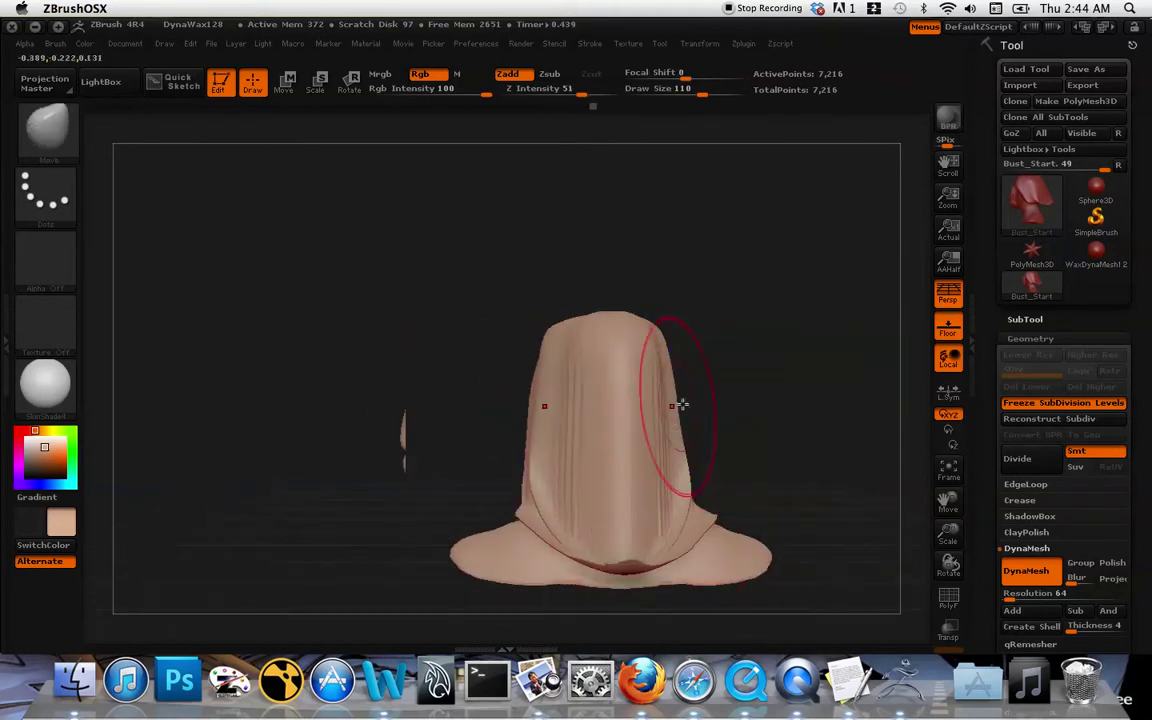
left_click_drag(700, 410, 752, 426)
mouse_move(614, 453)
left_mouse_down()
mouse_move(617, 478)
mouse_move(658, 448)
left_mouse_up()
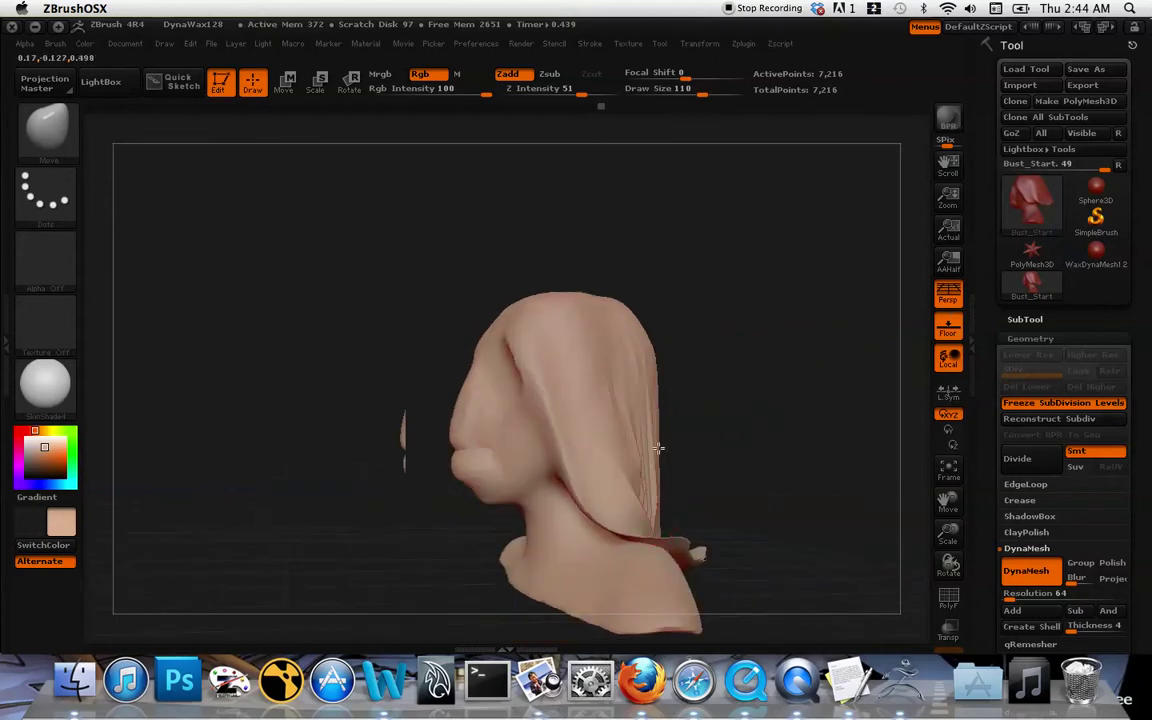
mouse_move(766, 358)
left_mouse_down("shift")
mouse_move(760, 415)
mouse_move(809, 292)
left_mouse_up("shift")
mouse_move(788, 362)
left_mouse_down()
mouse_move(761, 368)
mouse_move(792, 391)
mouse_move(736, 422)
mouse_move(665, 417)
left_mouse_up()
mouse_move(579, 364)
left_mouse_down()
mouse_move(584, 408)
mouse_move(702, 420)
mouse_move(779, 401)
mouse_move(769, 417)
left_mouse_up()
left_click_drag(738, 378, 687, 367)
Raise and round the crown of the head with the Move brush at draw size 110 and flatten the nose ridge.
mouse_move(711, 344)
right_mouse_down("ctrl")
mouse_move(669, 398)
mouse_move(735, 388)
mouse_move(733, 400)
mouse_move(728, 339)
mouse_move(704, 331)
mouse_move(704, 386)
mouse_move(712, 362)
mouse_move(678, 490)
right_mouse_up("ctrl")
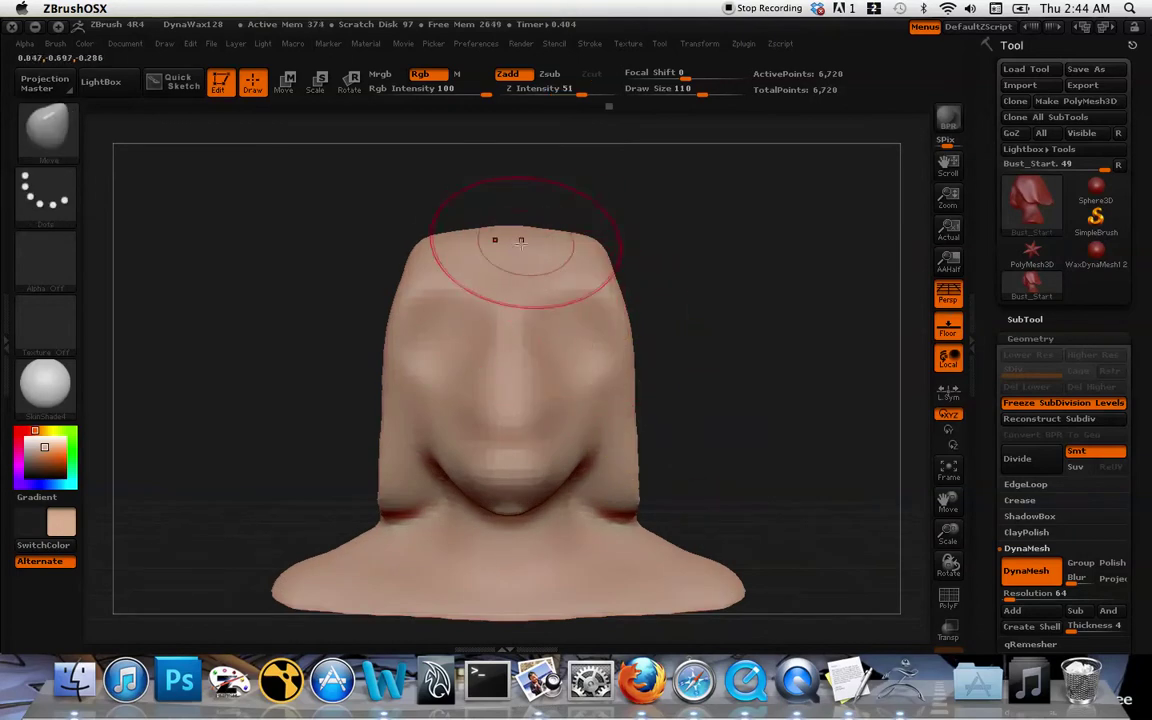
left_click_drag(495, 240, 492, 229)
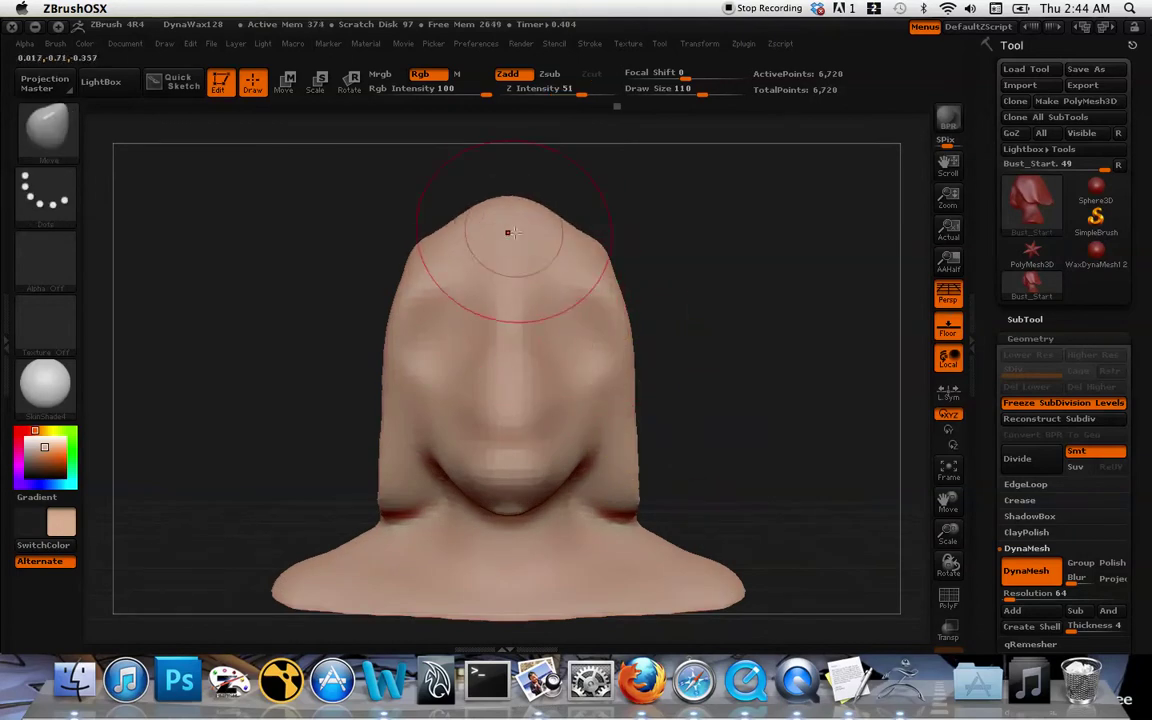
left_click_drag(562, 226, 571, 212)
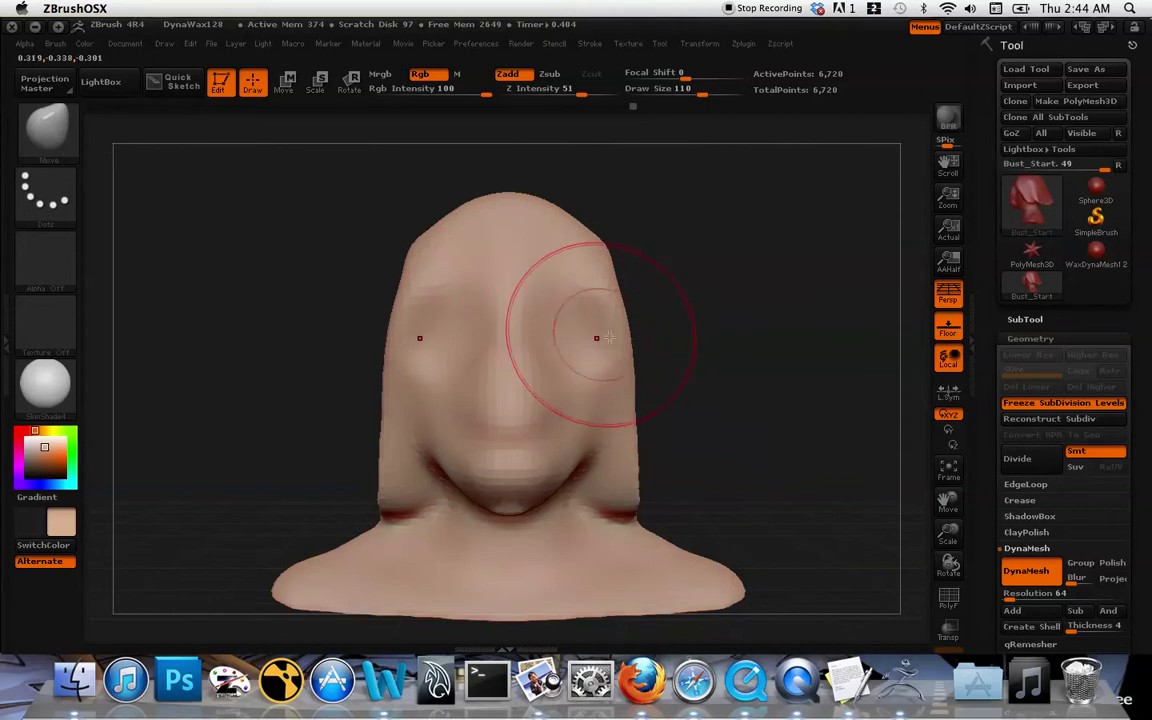
left_click_drag(677, 336, 625, 337)
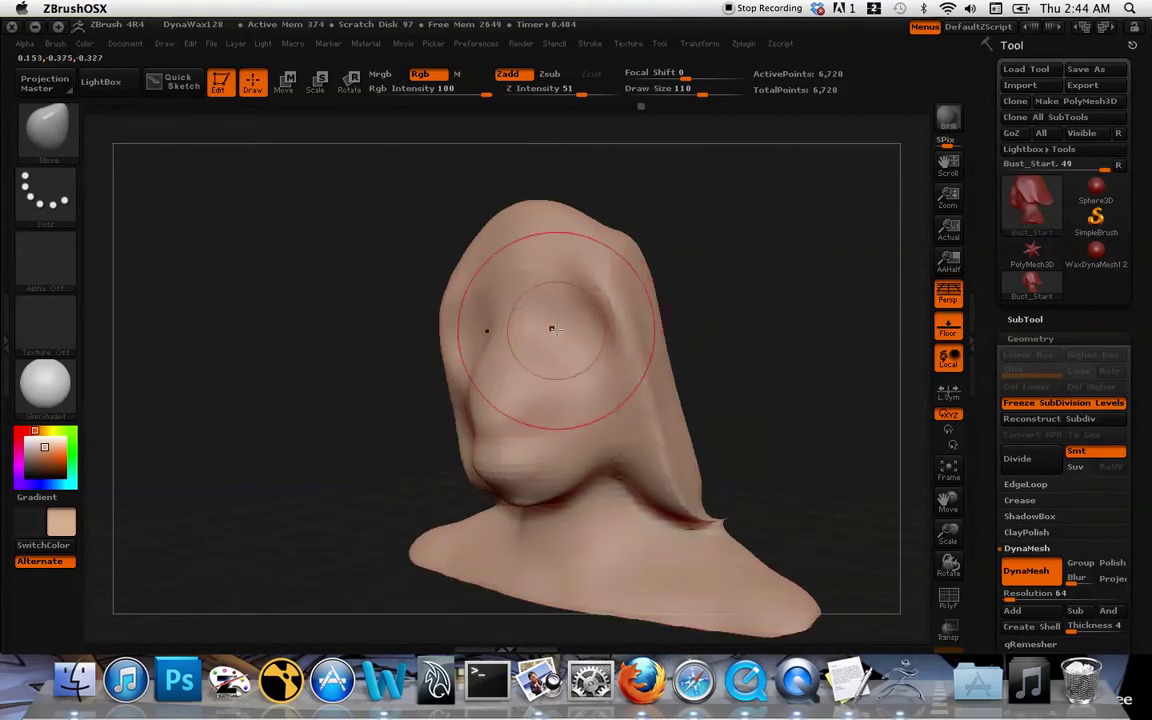
left_click_drag(704, 307, 728, 319)
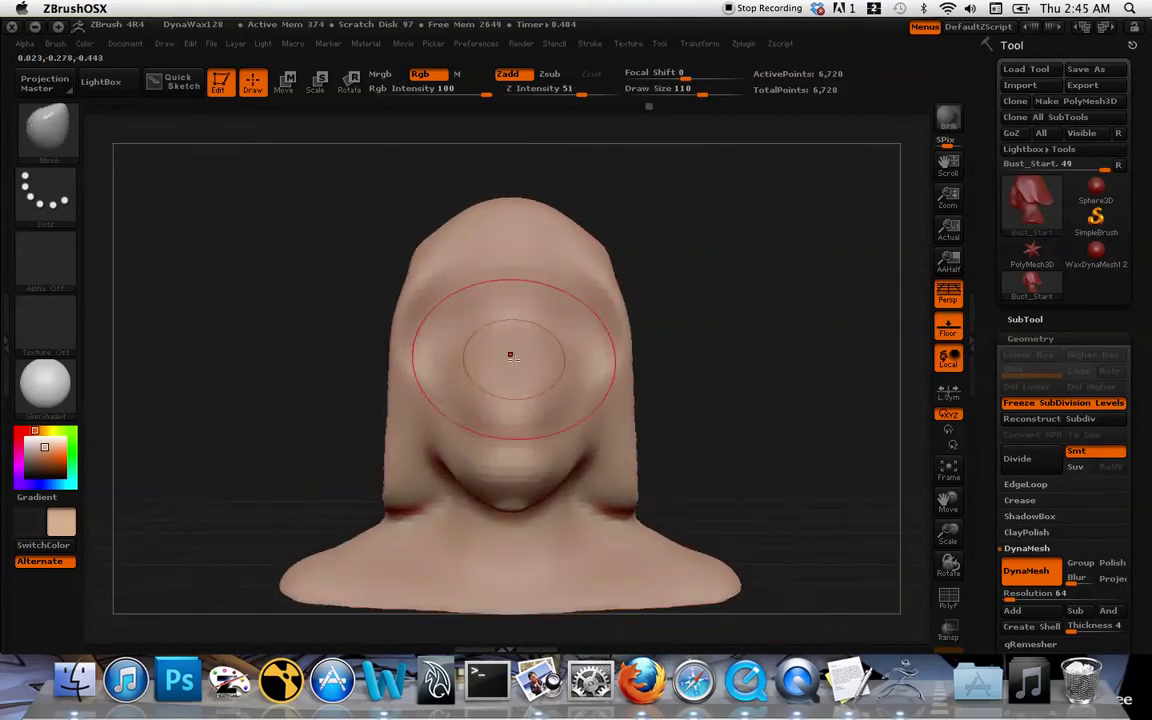
mouse_move(655, 333)
left_mouse_down()
mouse_move(679, 332)
mouse_move(644, 342)
left_mouse_up()
right_click_drag(644, 342, 620, 360, "ctrl")
right_click_drag(555, 290, 548, 172, "alt")
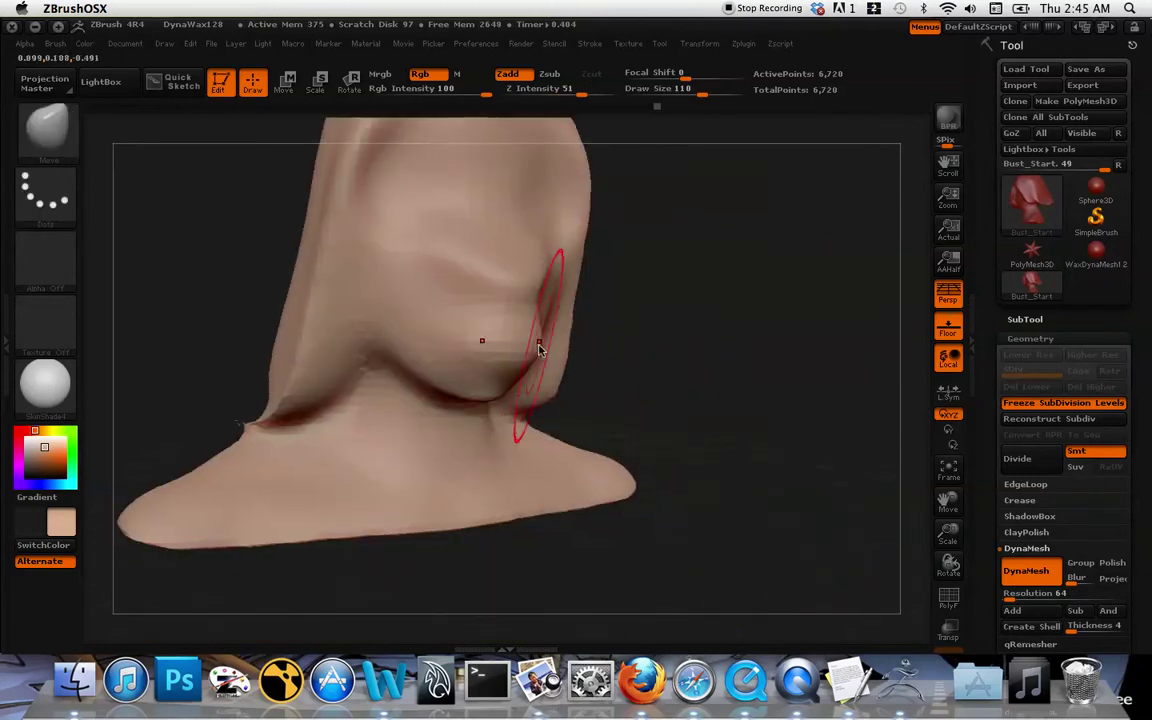
right_click_drag(539, 331, 533, 420, "alt")
Carve the eye areas on both sides of the nose with the Clay brush in Zsub mode at draw size 21 and Z intensity 100.
left_click(53, 133)
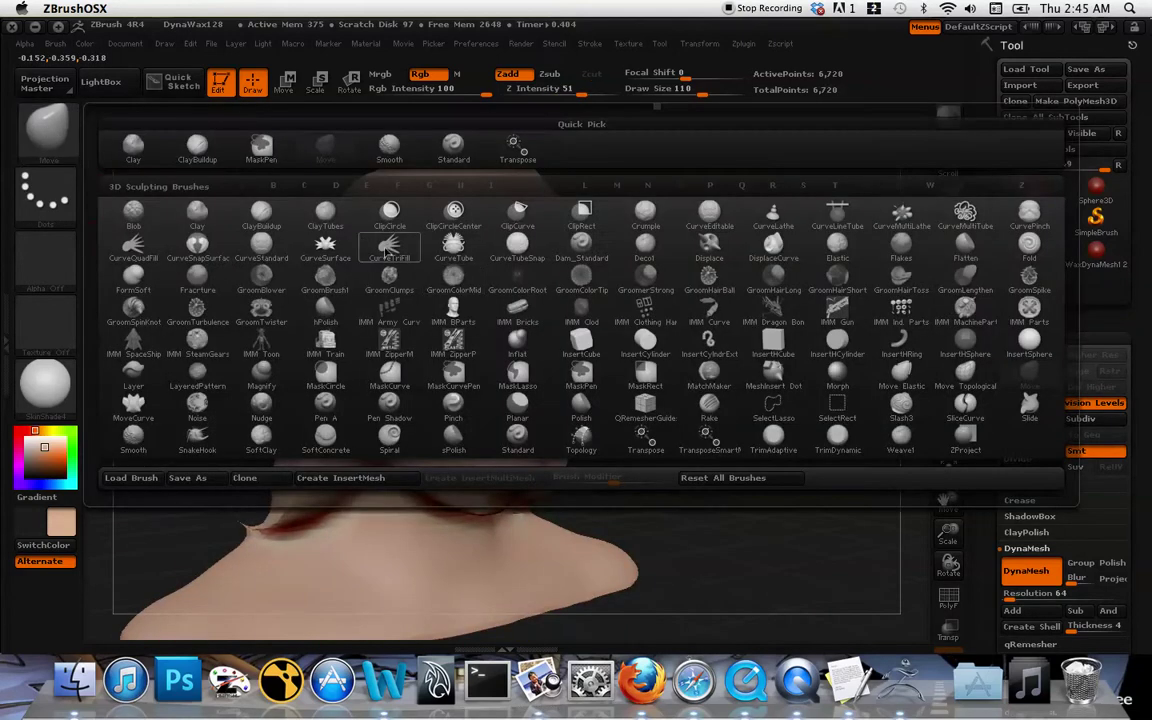
left_click(197, 212)
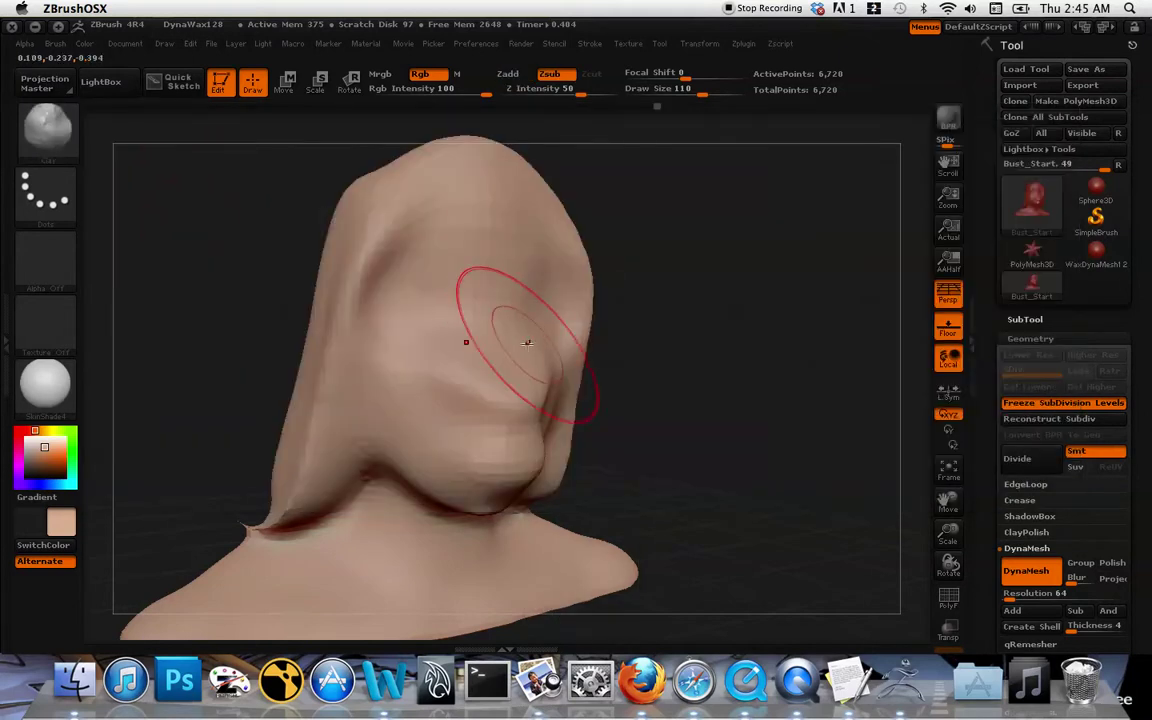
key("space")
left_click_drag(515, 320, 476, 320)
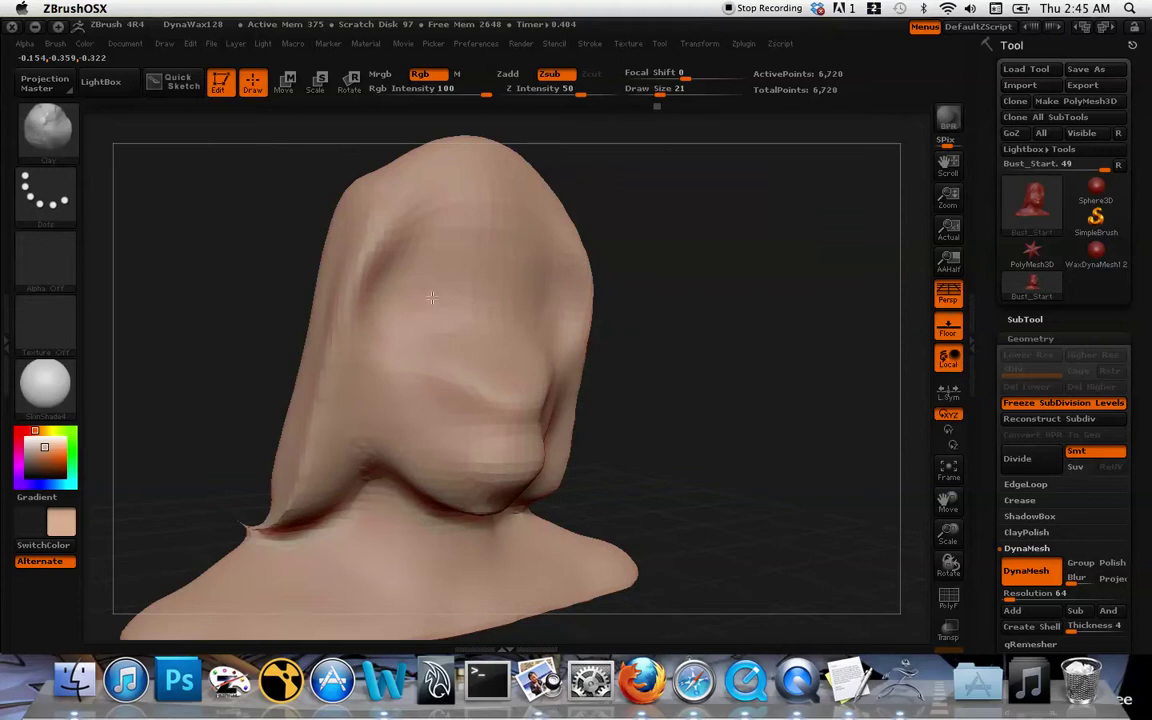
right_click_drag(435, 329, 430, 348)
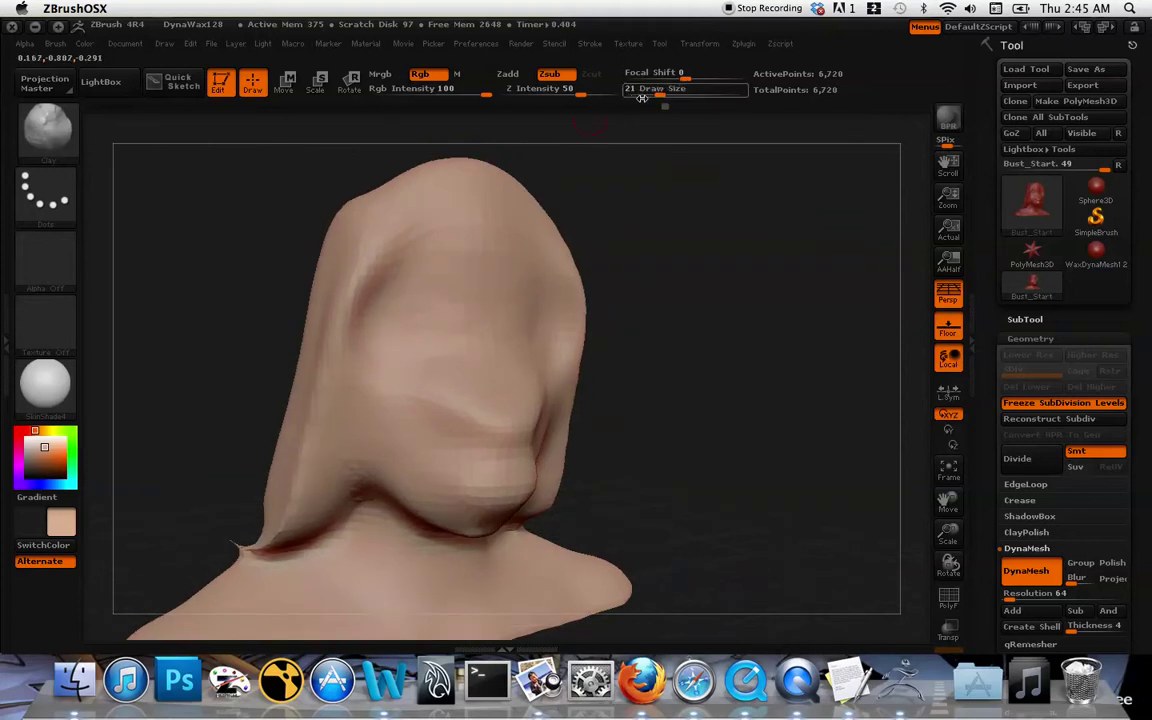
left_click_drag(583, 95, 621, 96)
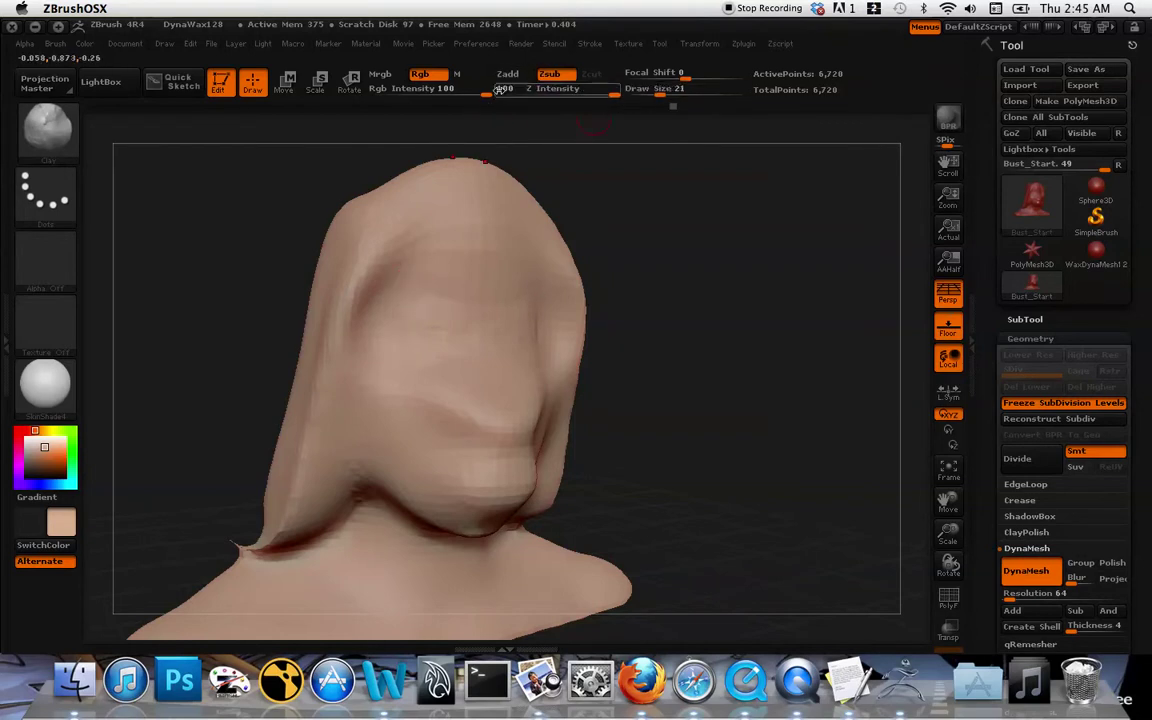
key("space")
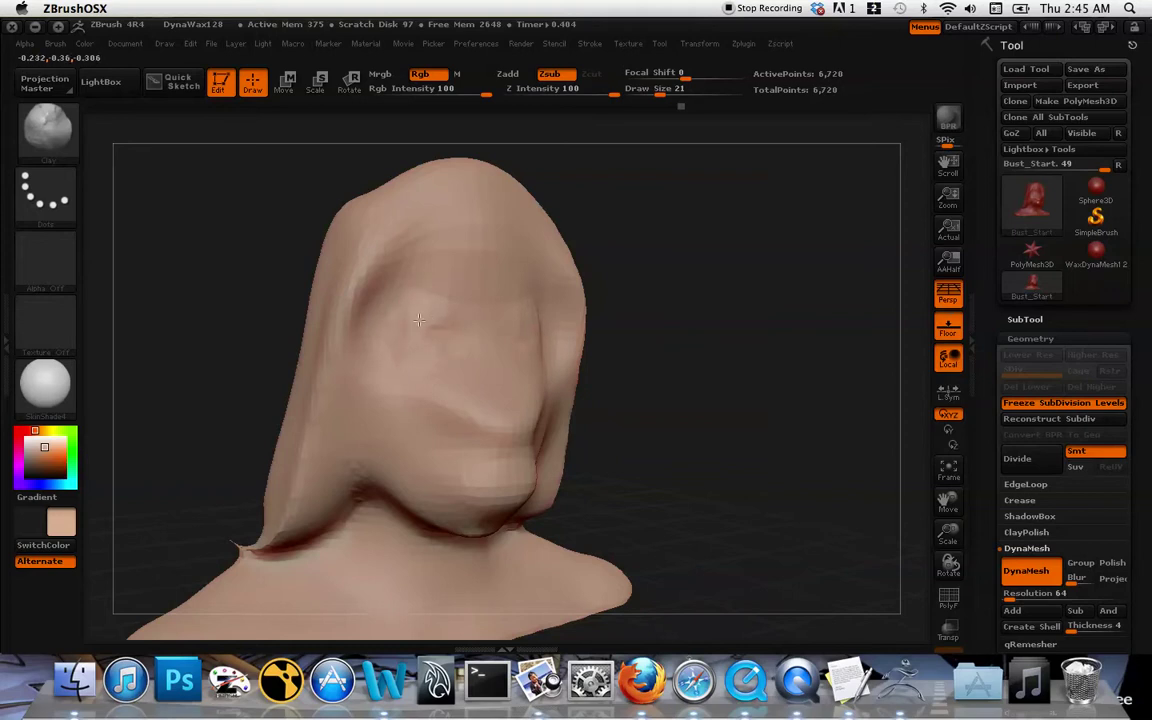
left_click_drag(408, 290, 448, 310)
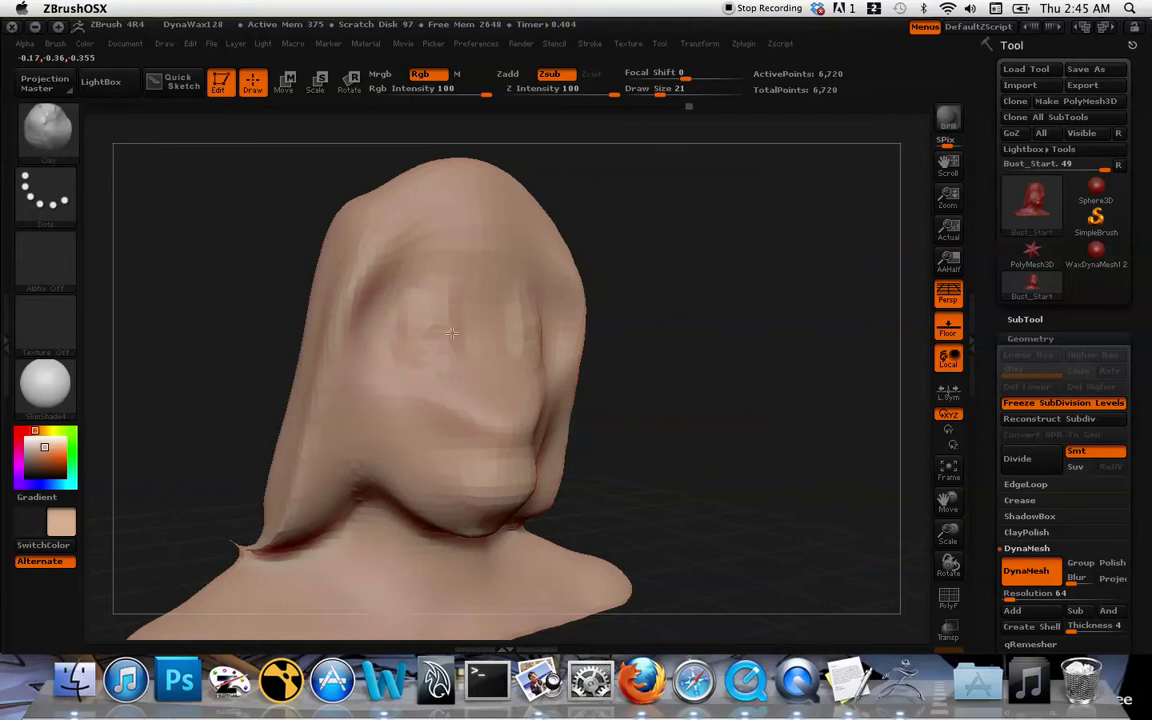
mouse_move(534, 353)
left_mouse_down()
mouse_move(488, 410)
mouse_move(501, 328)
left_mouse_up()
Cut in the brow and cheeks around the nose with the Clay brush in Zsub mode at draw size 41.
key("space")
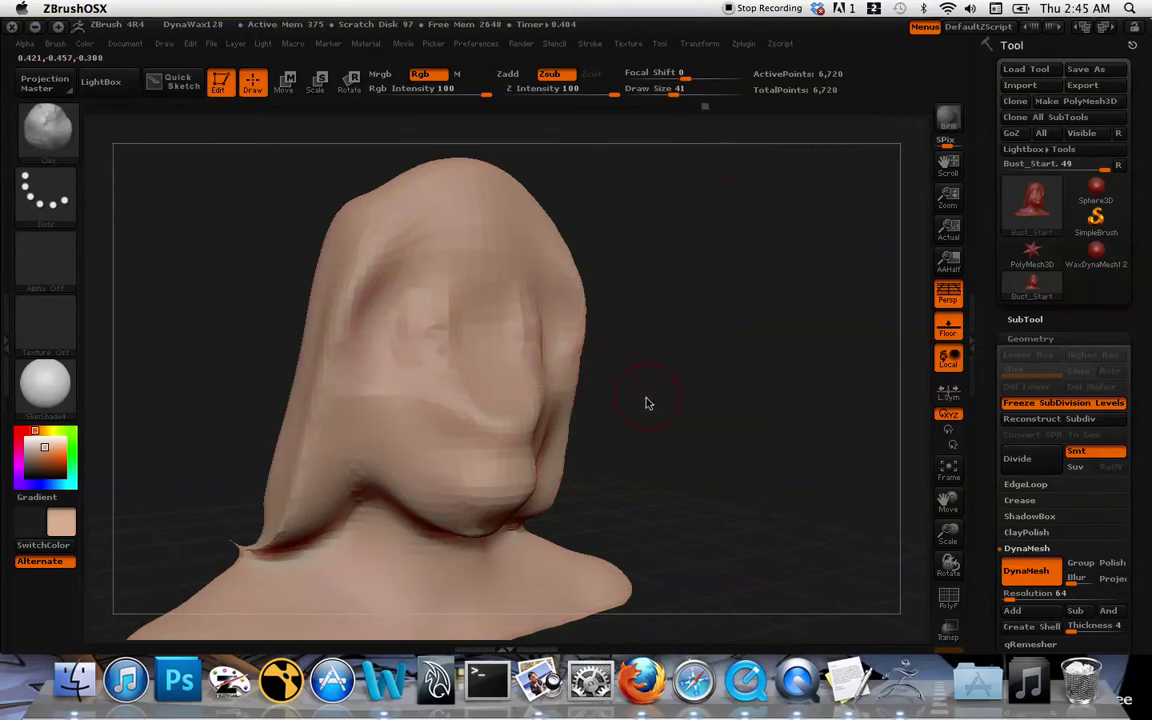
mouse_move(642, 400)
left_mouse_down()
mouse_move(680, 374)
mouse_move(602, 316)
left_mouse_up()
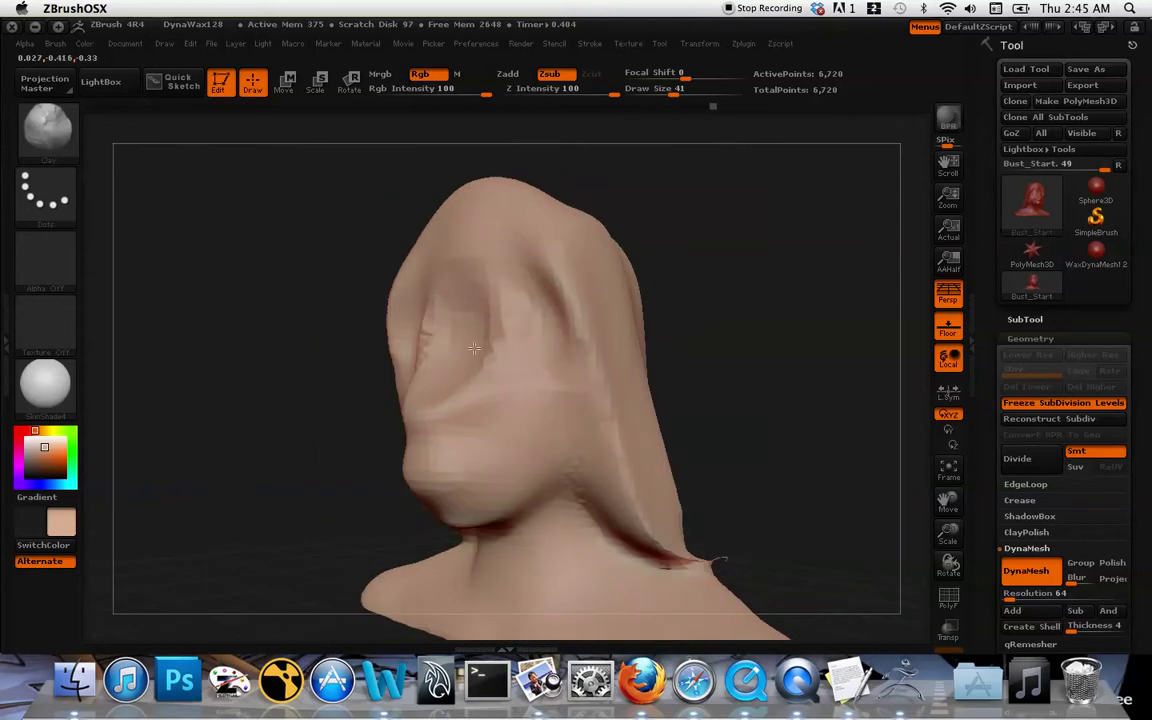
left_click_drag(725, 365, 688, 356)
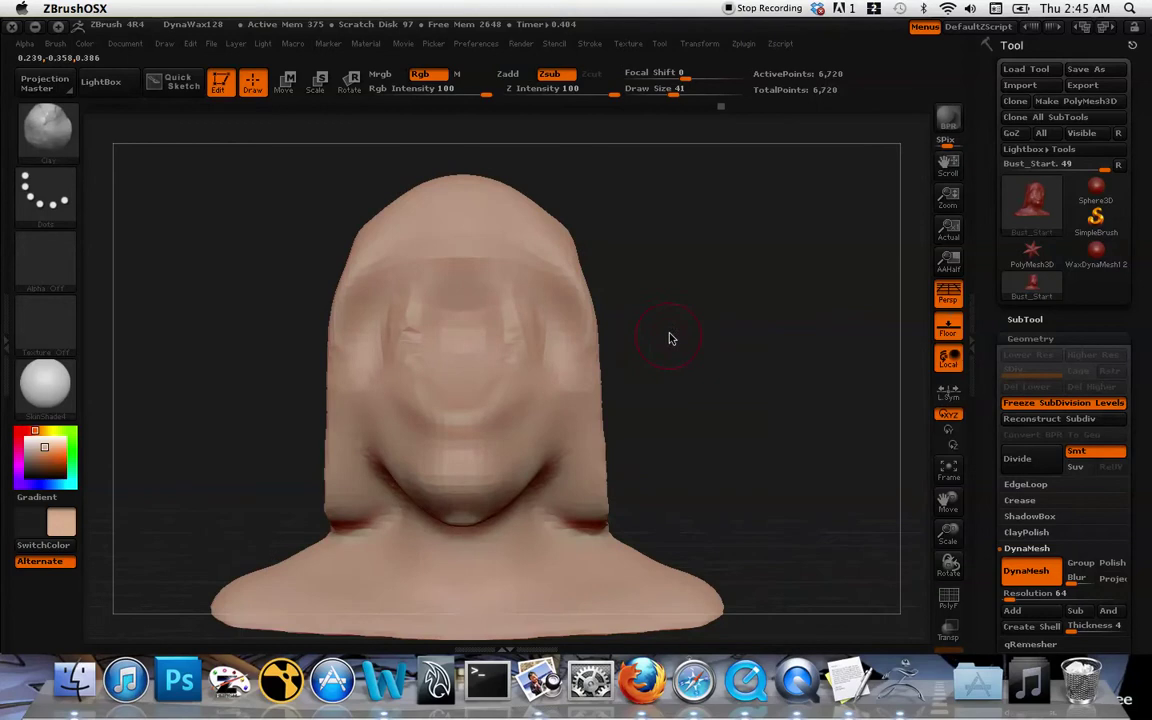
right_click_drag(682, 328, 672, 299, "ctrl")
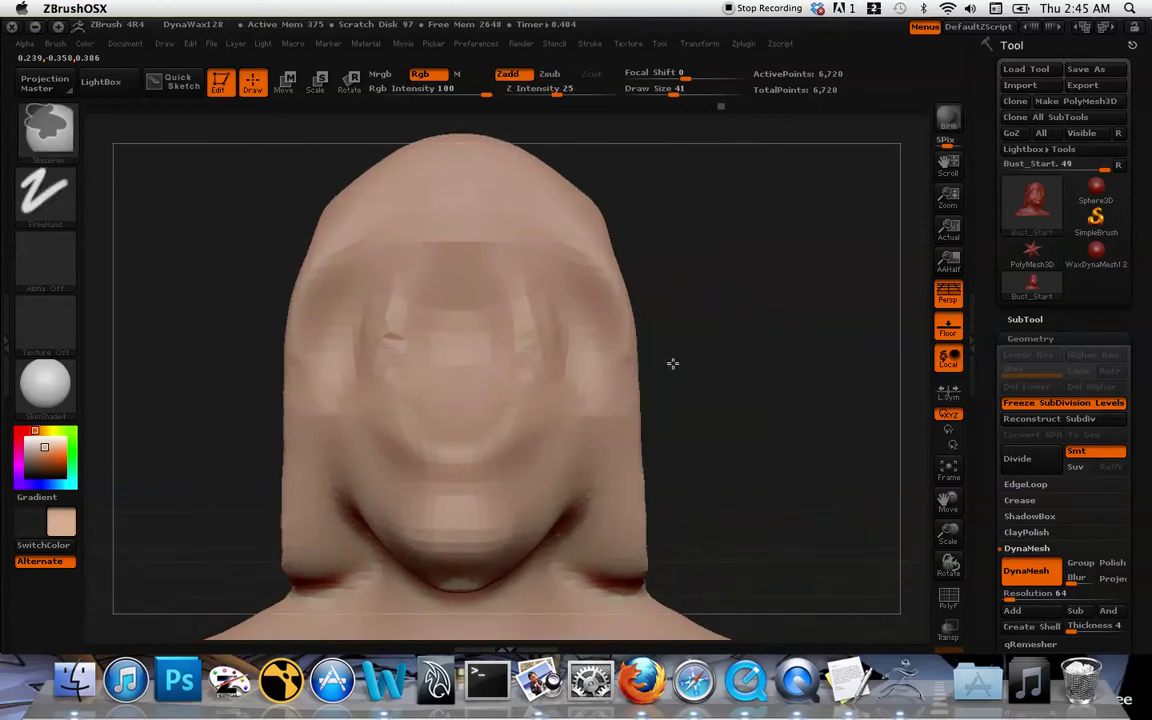
mouse_move(674, 363)
right_mouse_down("ctrl")
mouse_move(677, 306)
mouse_move(686, 308)
right_mouse_up("ctrl")
right_click_drag(724, 366, 692, 314, "ctrl")
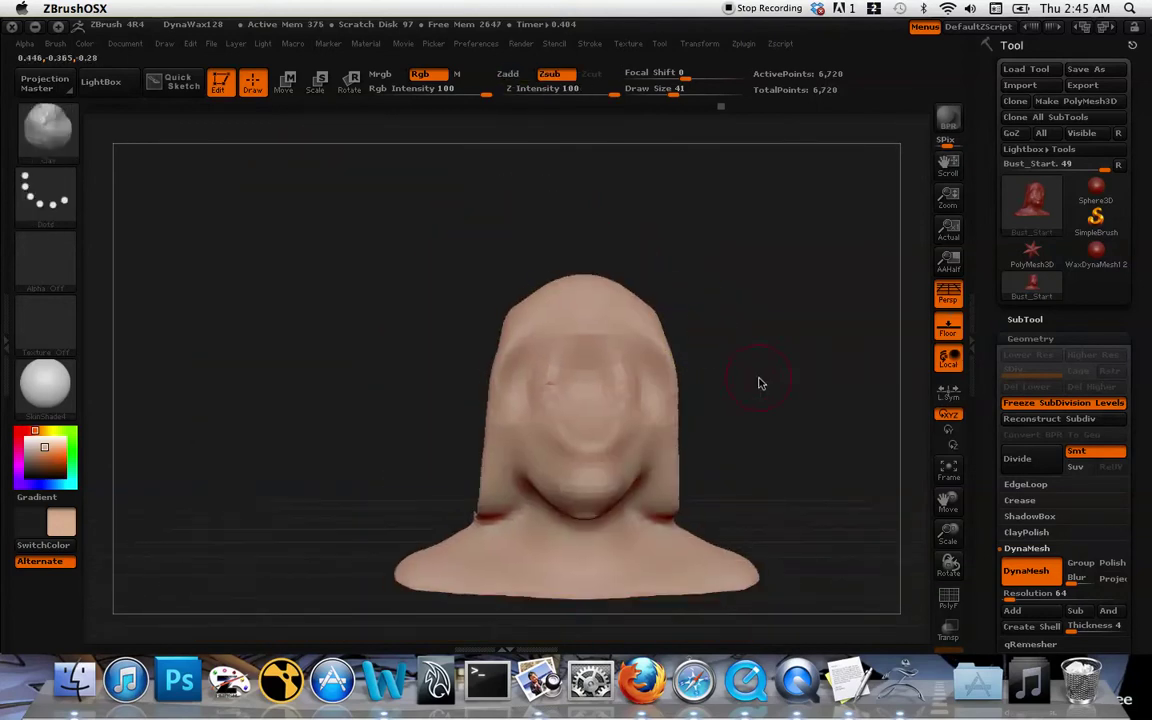
Hollow out the cheeks and jaw beside the mouth and chin with the Clay brush in Zsub mode.
mouse_move(761, 383)
left_mouse_down()
mouse_move(730, 384)
mouse_move(766, 386)
left_mouse_up()
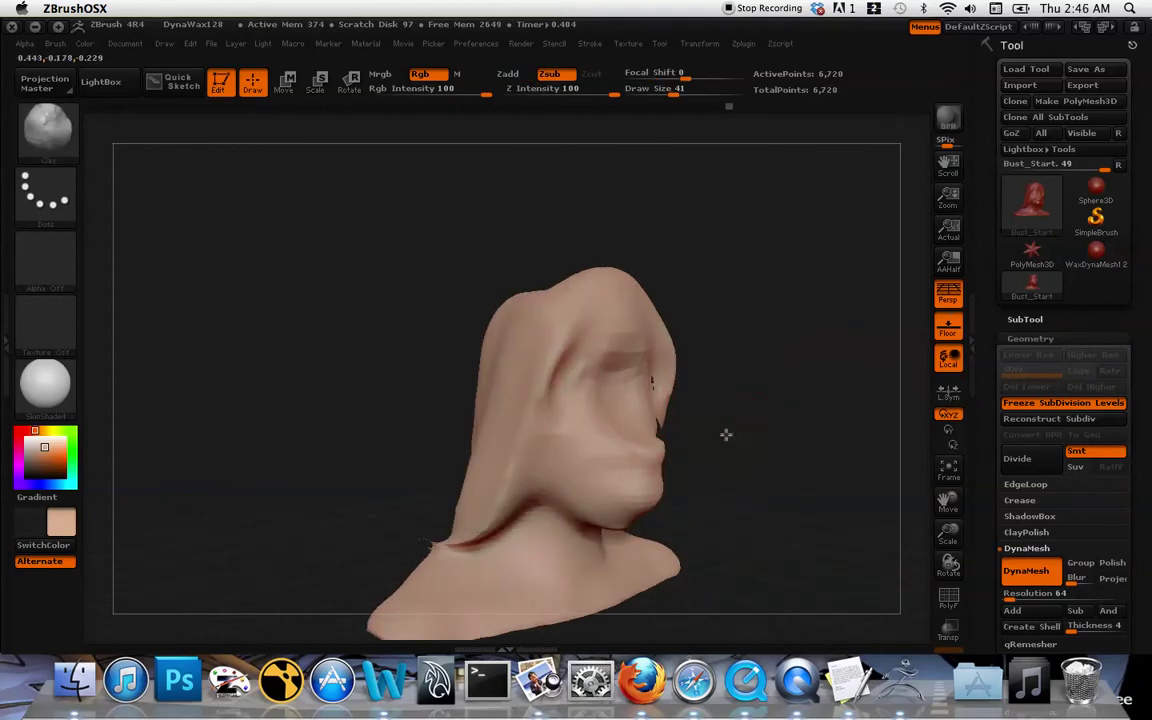
mouse_move(728, 435)
left_mouse_down()
mouse_move(691, 431)
mouse_move(735, 386)
mouse_move(758, 411)
mouse_move(763, 393)
mouse_move(747, 420)
mouse_move(710, 428)
left_mouse_up()
mouse_move(612, 458)
left_mouse_down()
mouse_move(598, 488)
mouse_move(620, 500)
left_mouse_up()
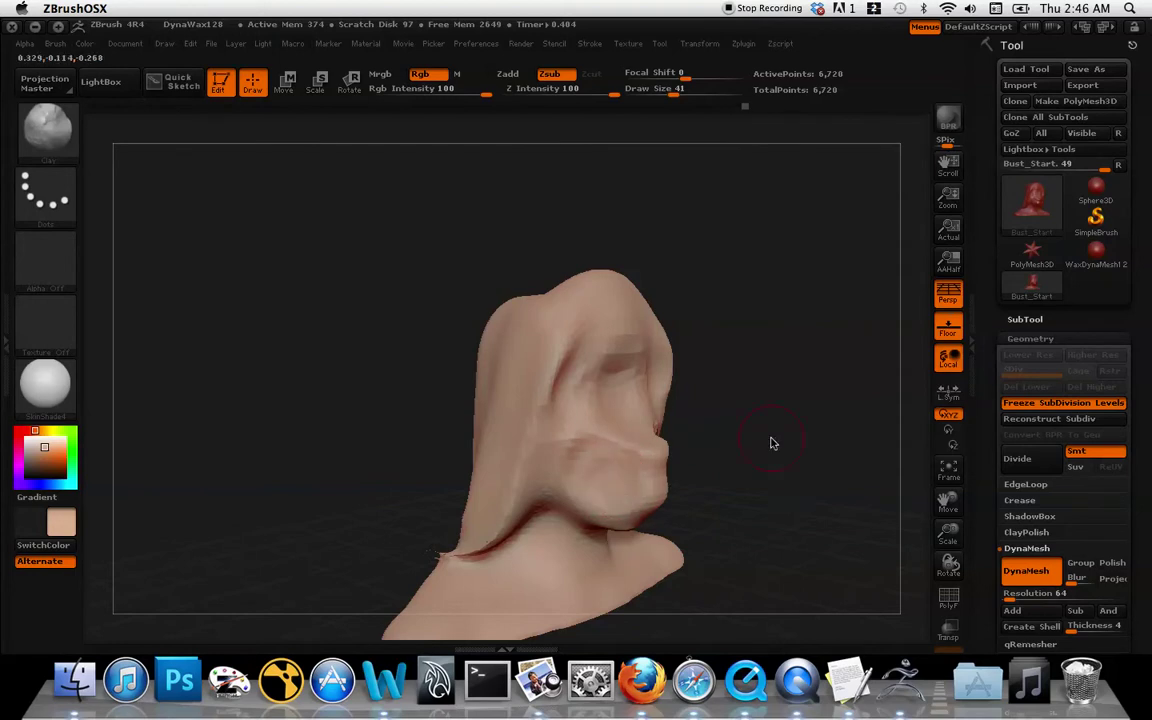
left_click_drag(771, 442, 702, 430)
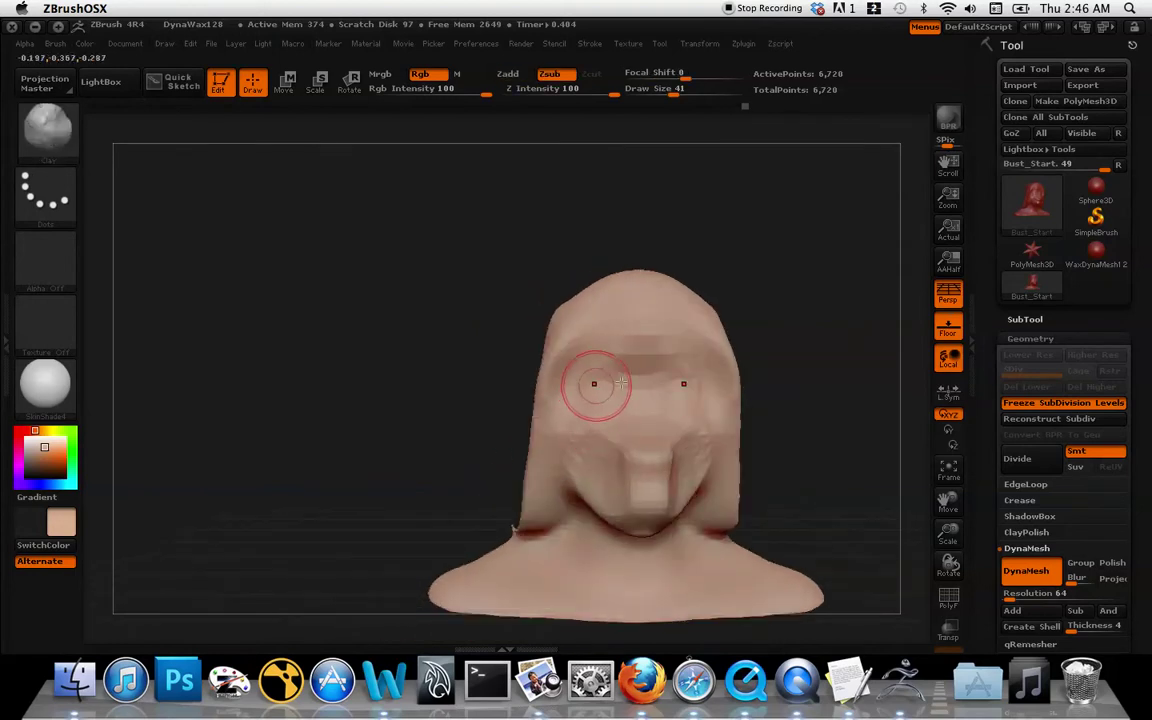
Consult the Braveheart photo in Firefox and return to ZBrush.
key("F3")
left_click(581, 176)
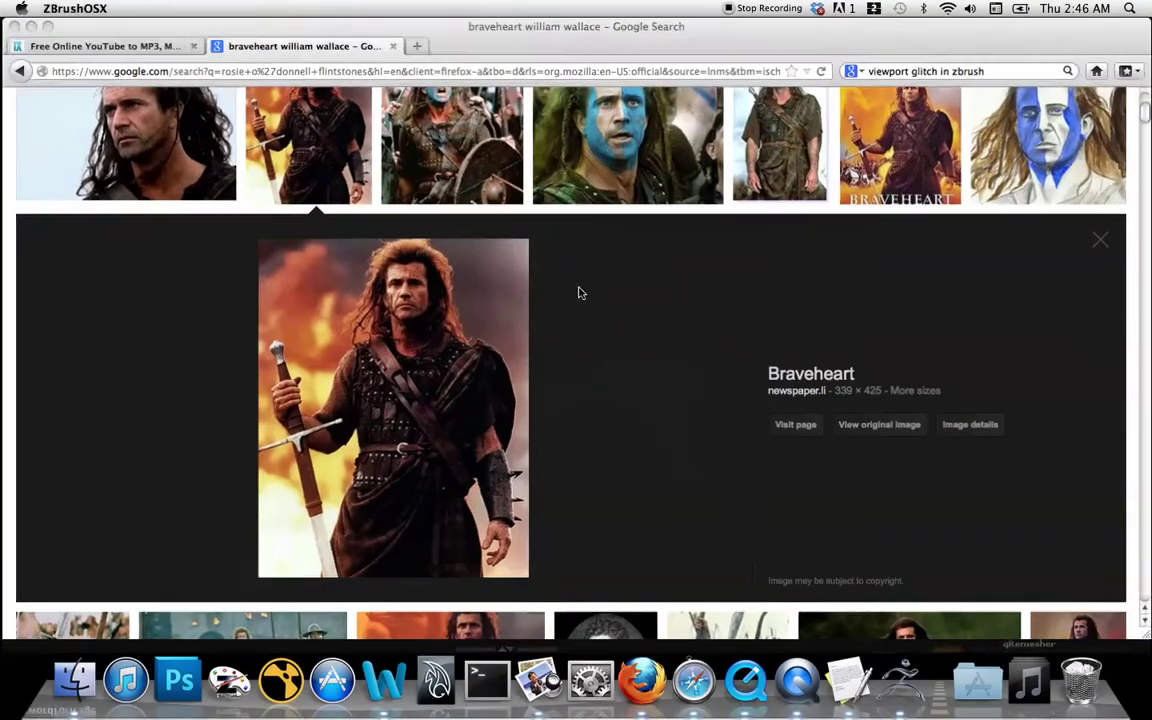
key("F9")
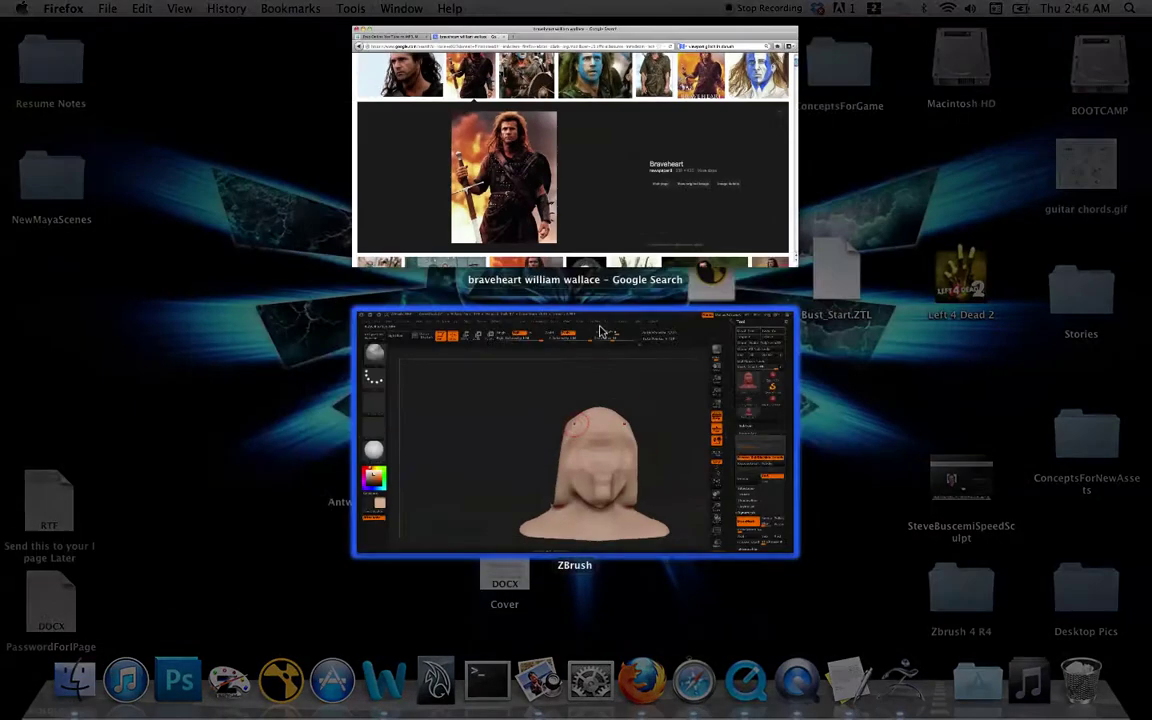
left_click(607, 378)
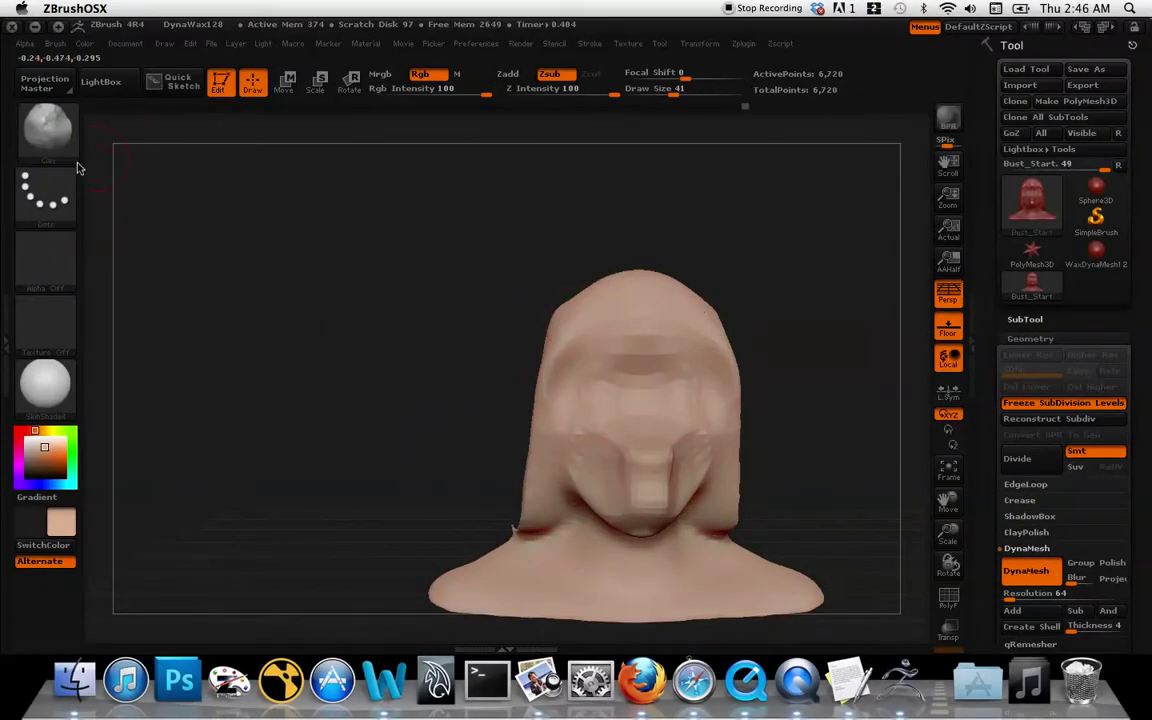
Carve lightly into the chest with the Clay brush and pull both shoulders up into points with the Move brush at draw size 41.
left_click(67, 124)
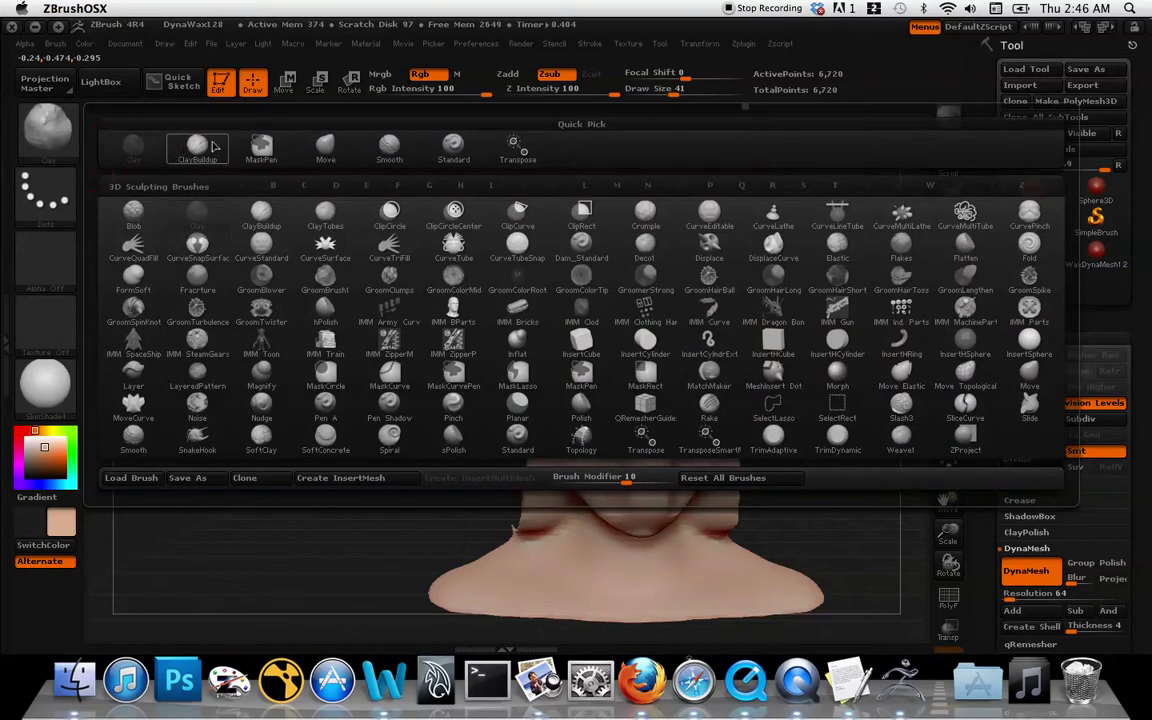
left_click(203, 217)
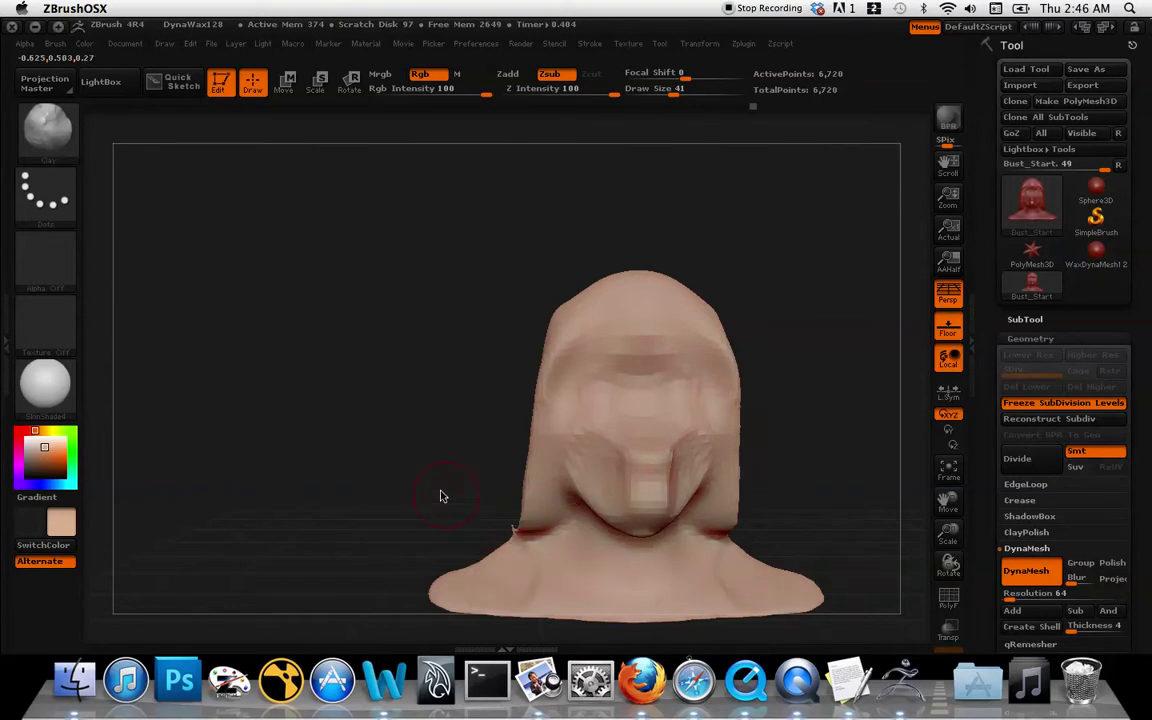
left_click(64, 134)
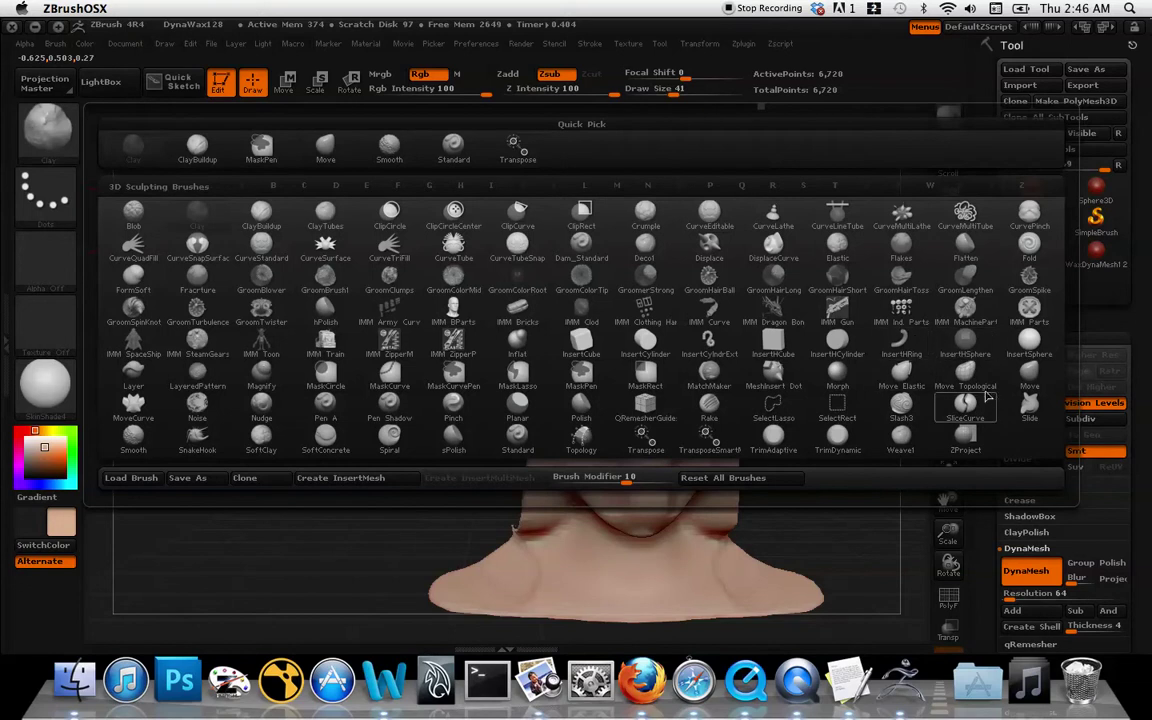
left_click(1027, 381)
left_click_drag(511, 571, 455, 486)
left_click_drag(488, 550, 470, 530)
mouse_move(503, 570)
left_mouse_down()
mouse_move(465, 514)
mouse_move(478, 540)
mouse_move(491, 510)
left_mouse_up()
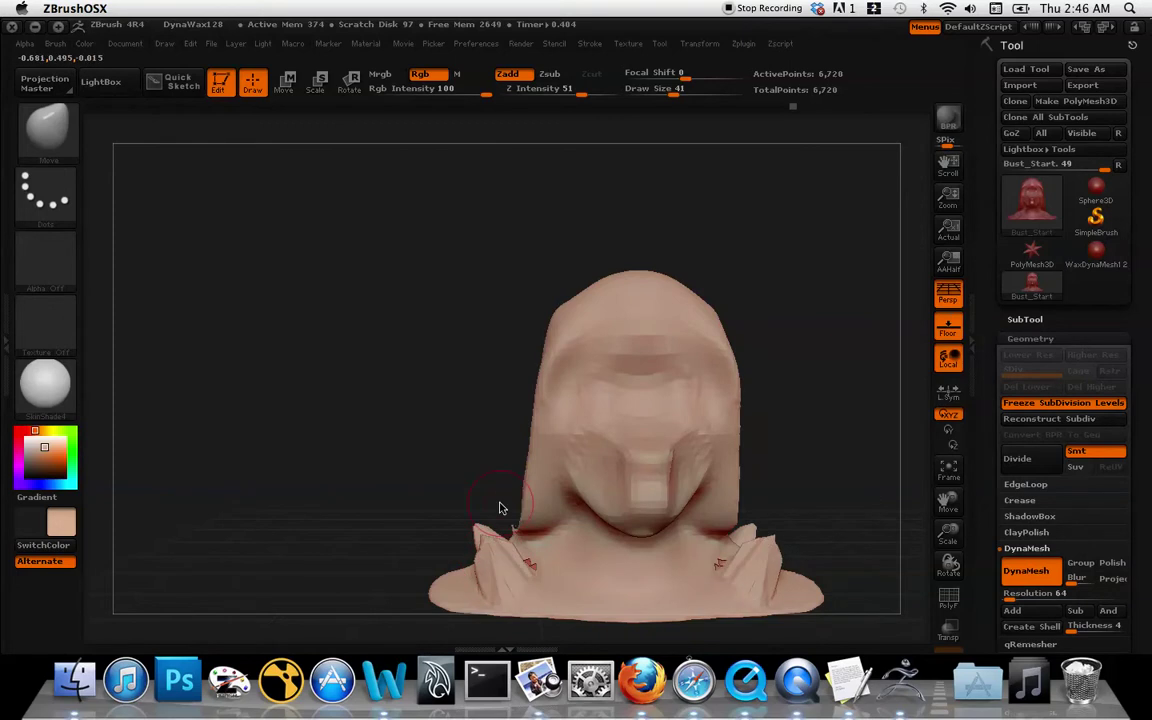
Try pulling out the hair at the back of the head with the Move brush, then undo the stroke.
left_click_drag(746, 438, 546, 392, "alt")
mouse_move(700, 347)
left_mouse_down()
mouse_move(722, 383)
mouse_move(657, 370)
mouse_move(550, 387)
left_mouse_up()
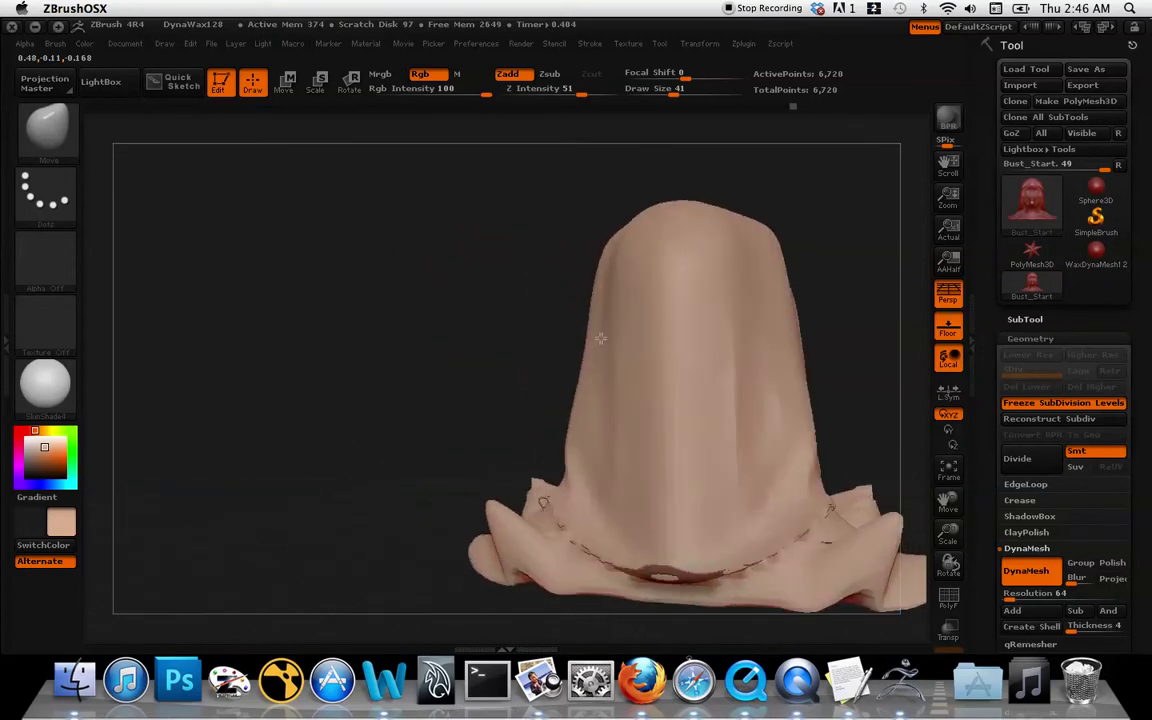
left_click_drag(662, 396, 567, 395)
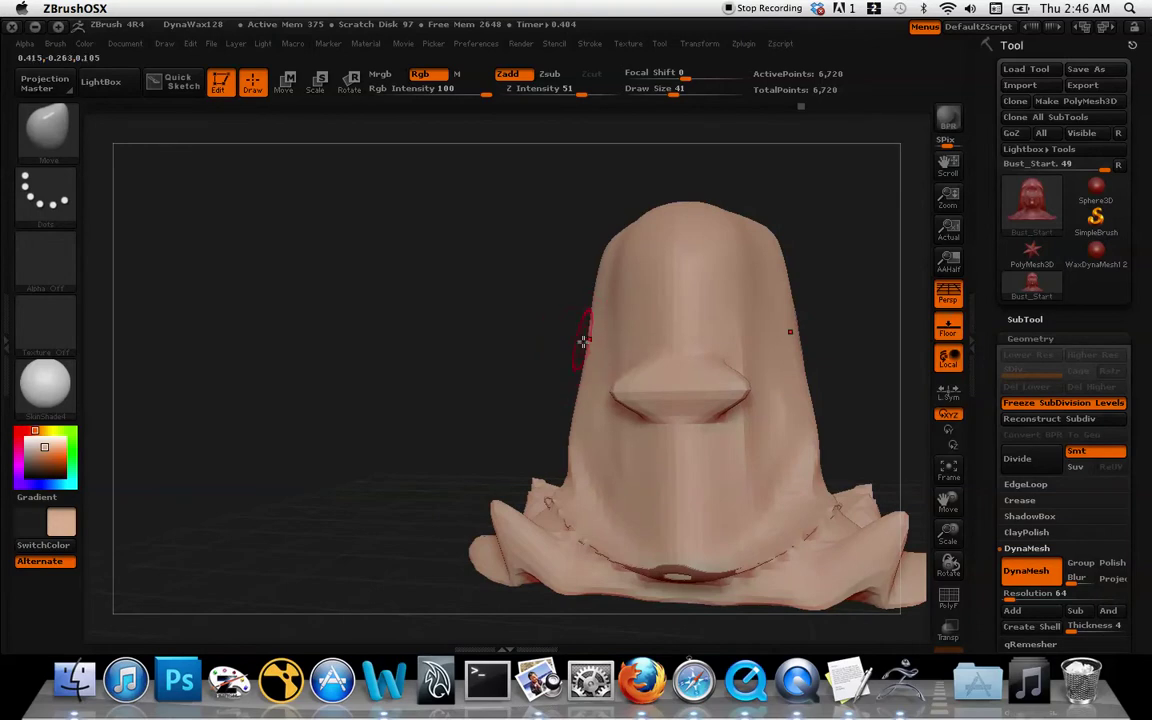
key("ctrl+z")
mouse_move(503, 378)
left_mouse_down()
mouse_move(432, 386)
mouse_move(460, 401)
mouse_move(417, 406)
mouse_move(387, 390)
left_mouse_up()
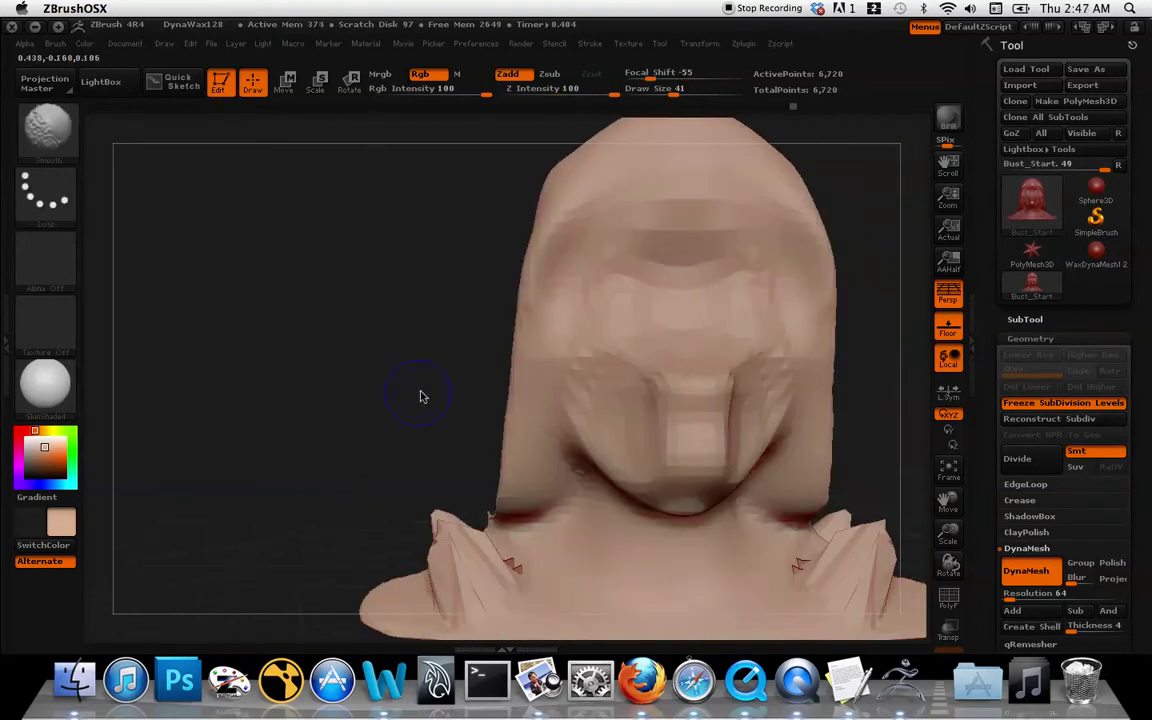
Compare the front of the bust with the Braveheart photo in Firefox.
right_click_drag(689, 363, 692, 345, "ctrl")
left_click_drag(802, 337, 720, 350, "alt")
key("F3")
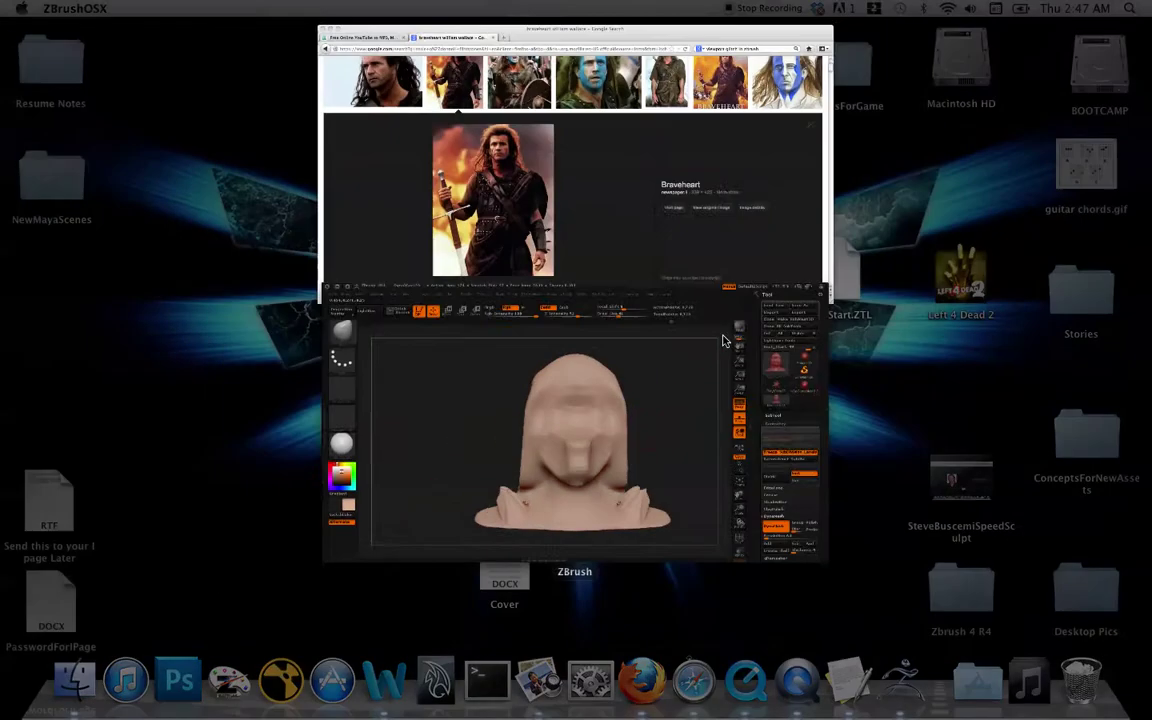
left_click(635, 209)
key("F3")
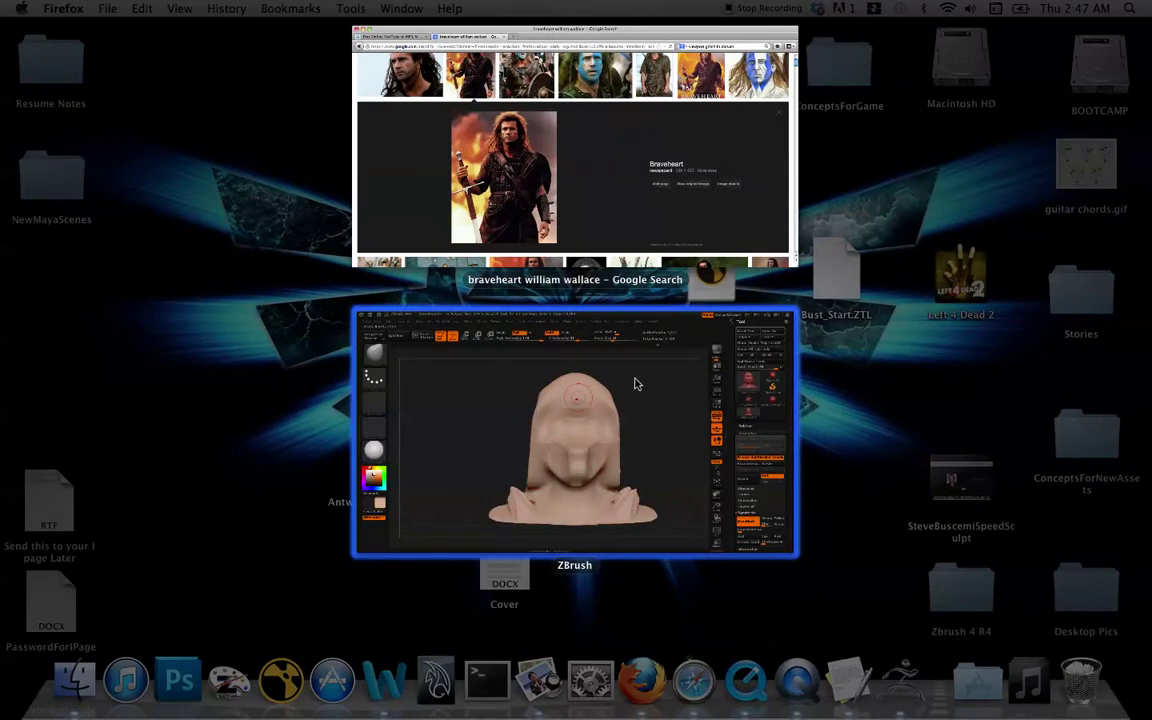
left_click(645, 403)
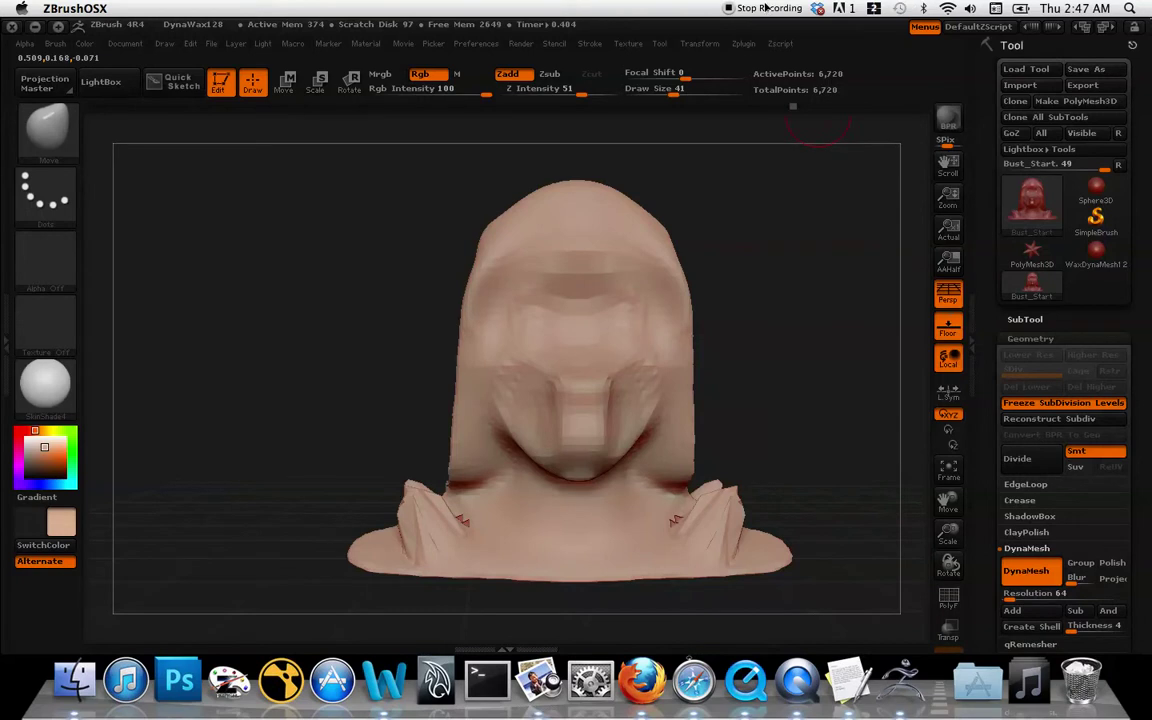
mouse_move(683, 277)
right_mouse_down("ctrl")
mouse_move(720, 272)
mouse_move(711, 328)
mouse_move(738, 332)
mouse_move(727, 324)
mouse_move(717, 347)
mouse_move(728, 362)
mouse_move(729, 274)
mouse_move(729, 341)
right_mouse_up("ctrl")
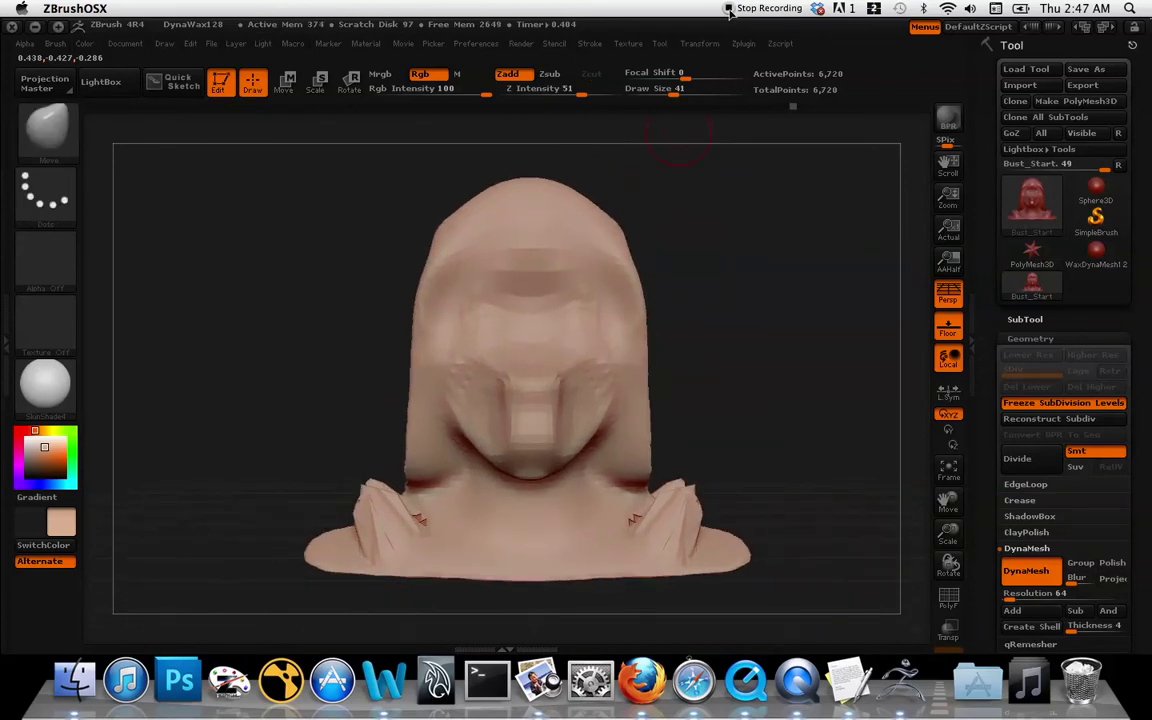